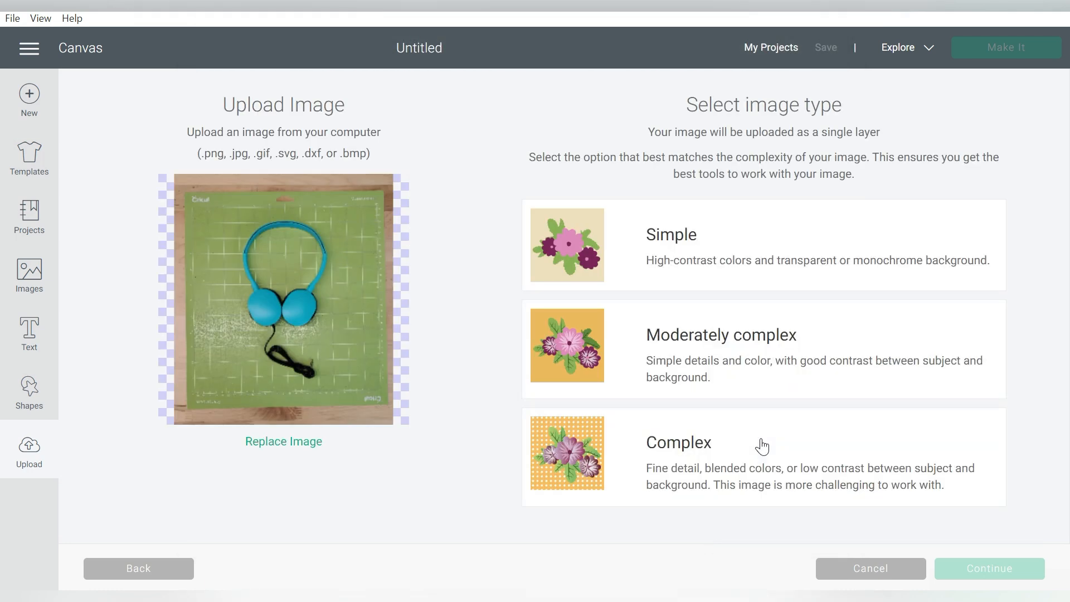
Upload the headphones photo as a Complex image, keep its full background, and save it as a Print Then Cut image.
{"action": "left_click", "coordinate": [714, 441]}
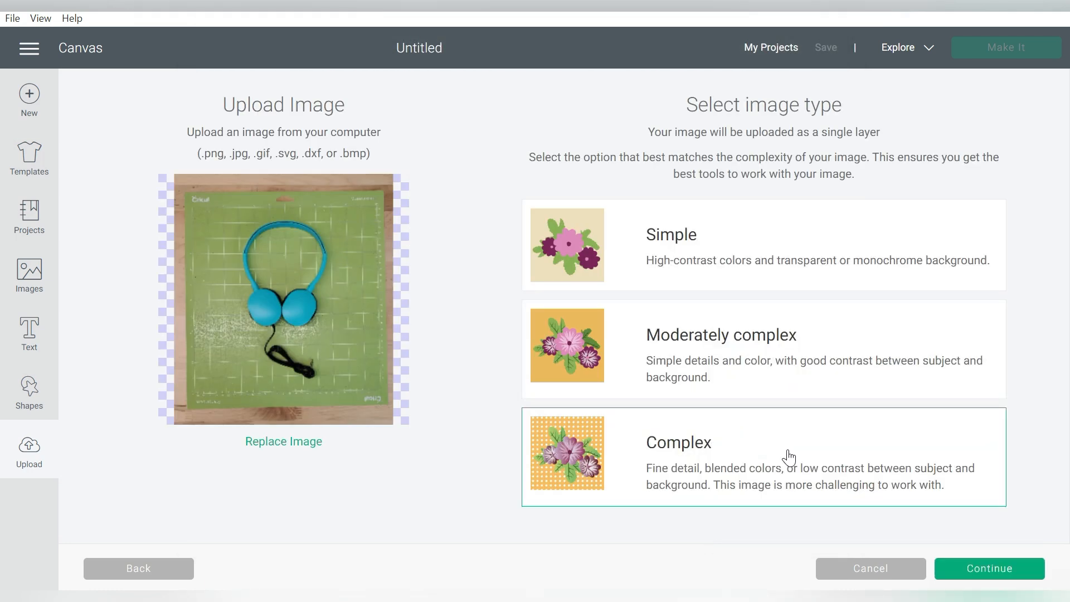
{"action": "left_click", "coordinate": [975, 569]}
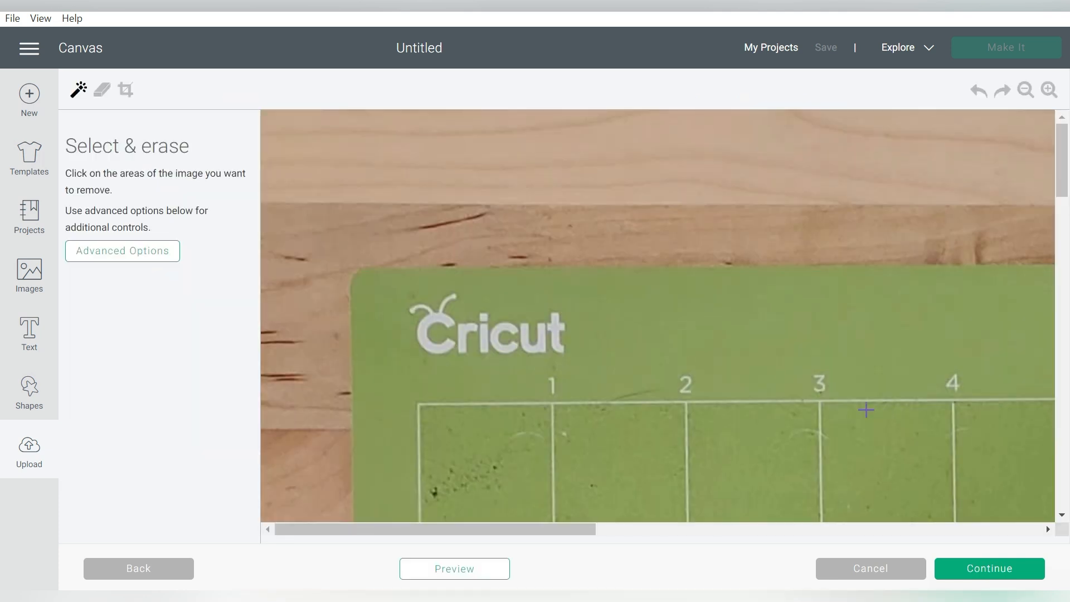
{"action": "left_click", "coordinate": [961, 566]}
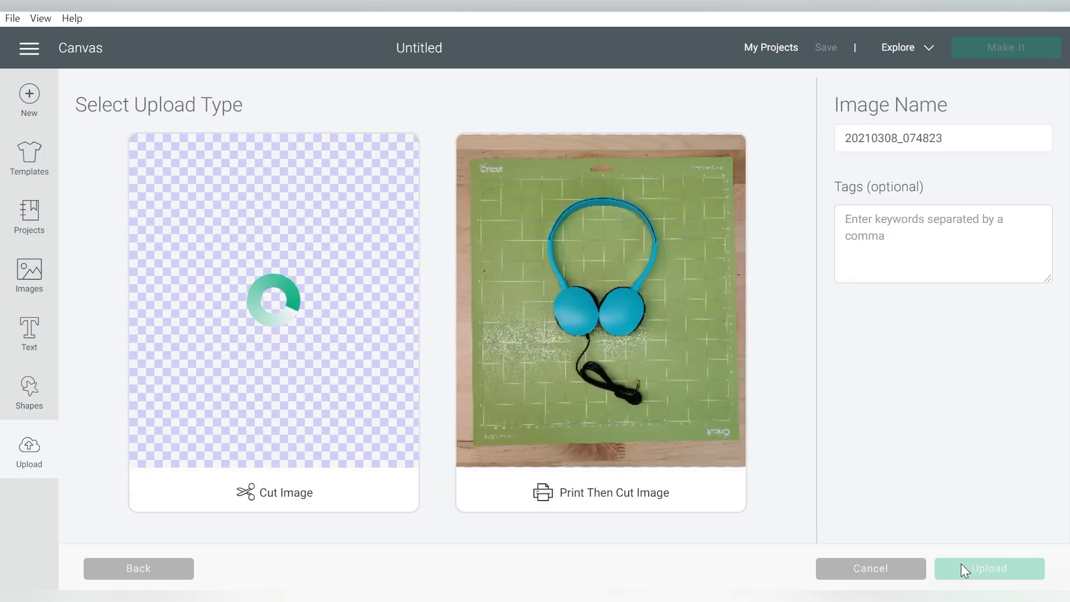
{"action": "left_click", "coordinate": [575, 330]}
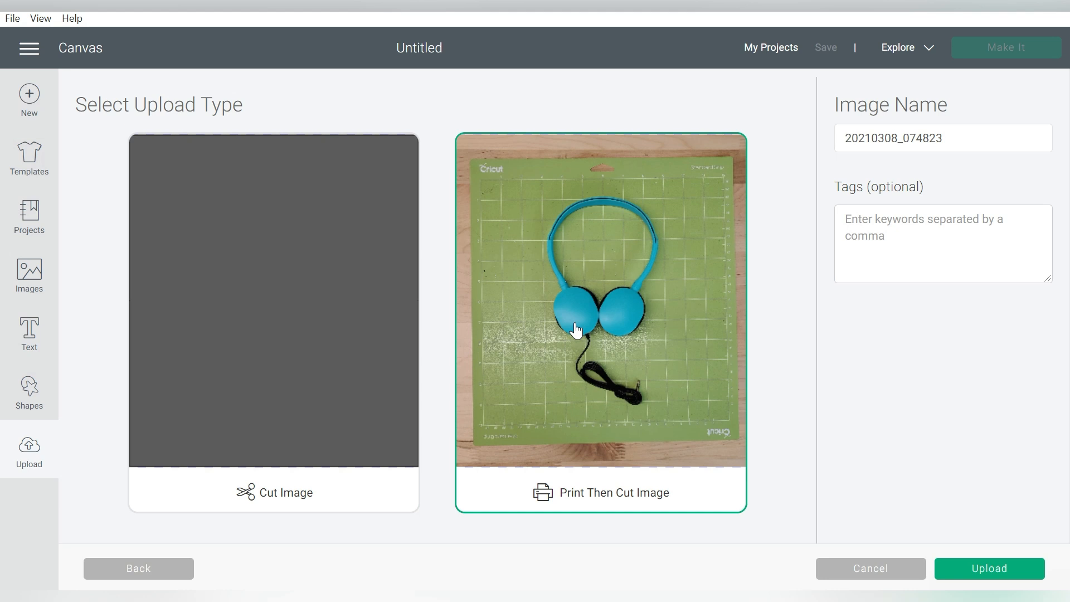
{"action": "left_click", "coordinate": [994, 567]}
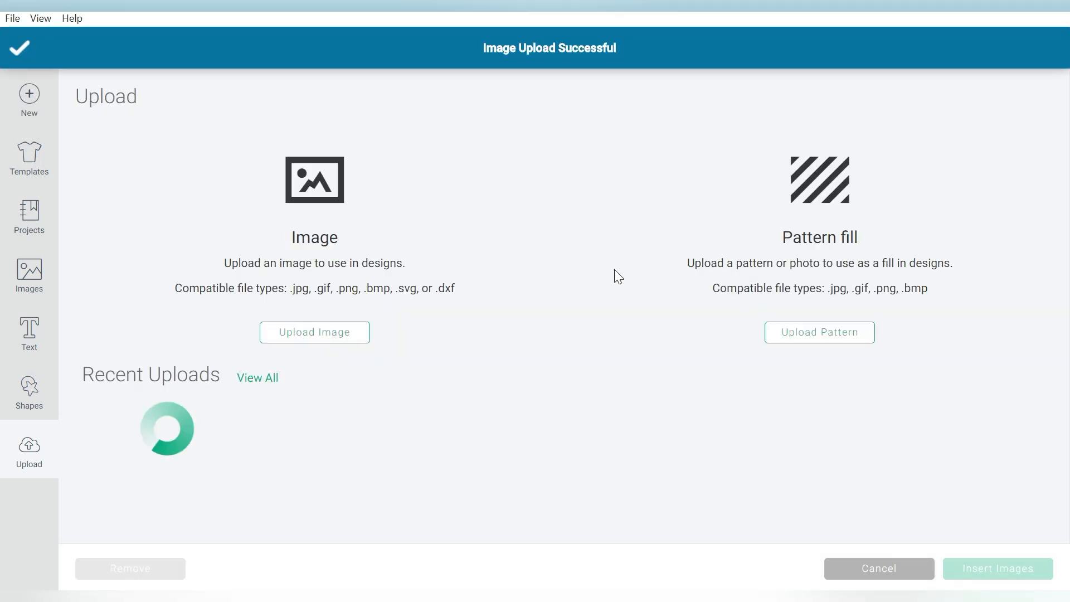
Upload the burlap bag photo from Downloads as a Complex image and save it as a Print Then Cut image.
{"action": "left_click", "coordinate": [312, 336]}
{"action": "left_click", "coordinate": [540, 314]}
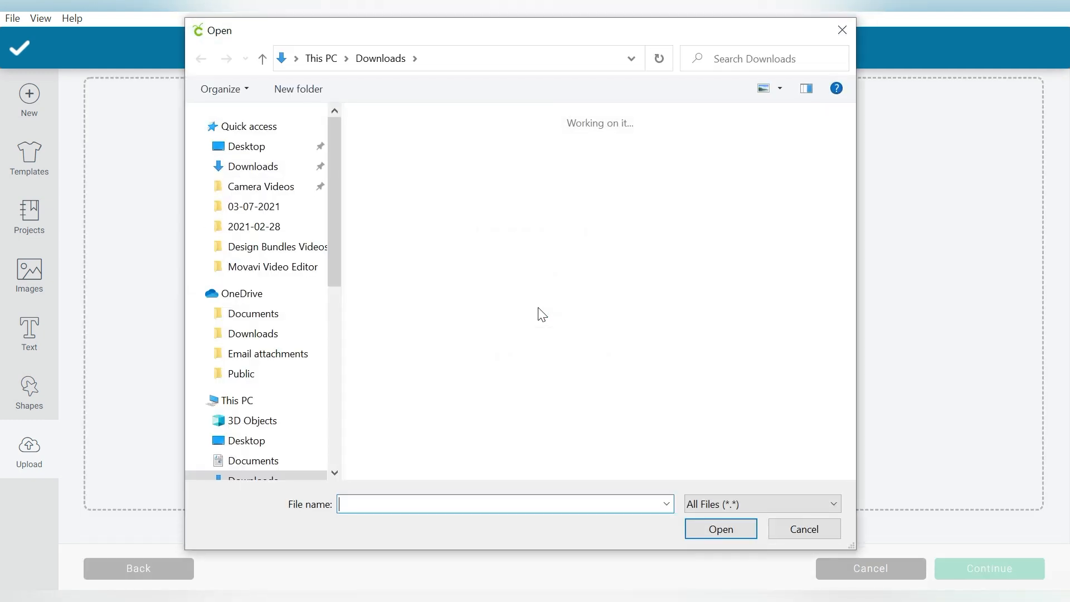
{"action": "left_click", "coordinate": [506, 179]}
{"action": "left_click", "coordinate": [720, 529]}
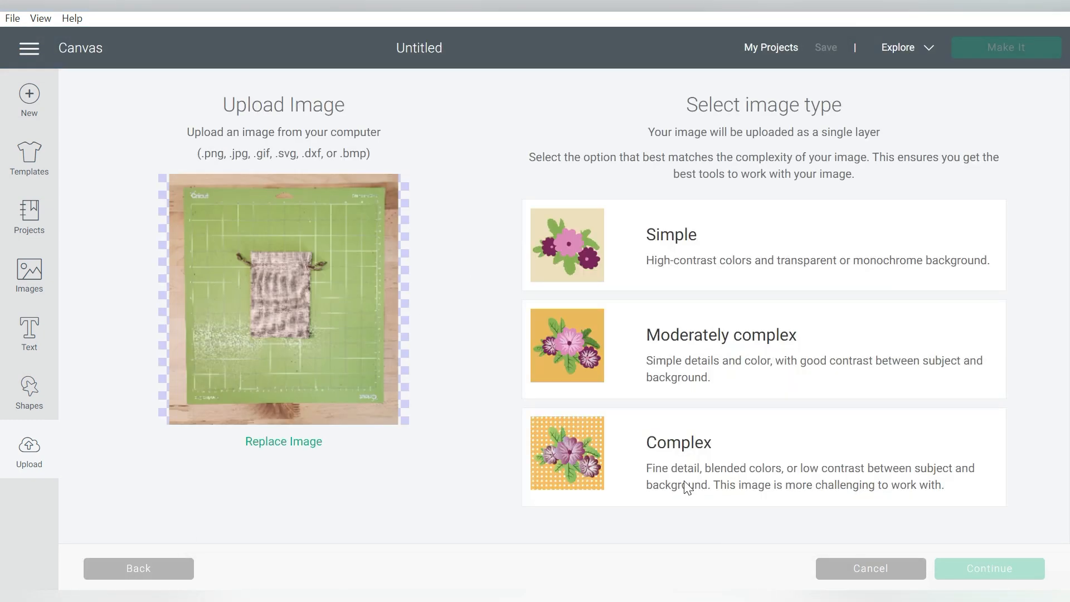
{"action": "left_click", "coordinate": [689, 488]}
{"action": "left_click", "coordinate": [946, 570]}
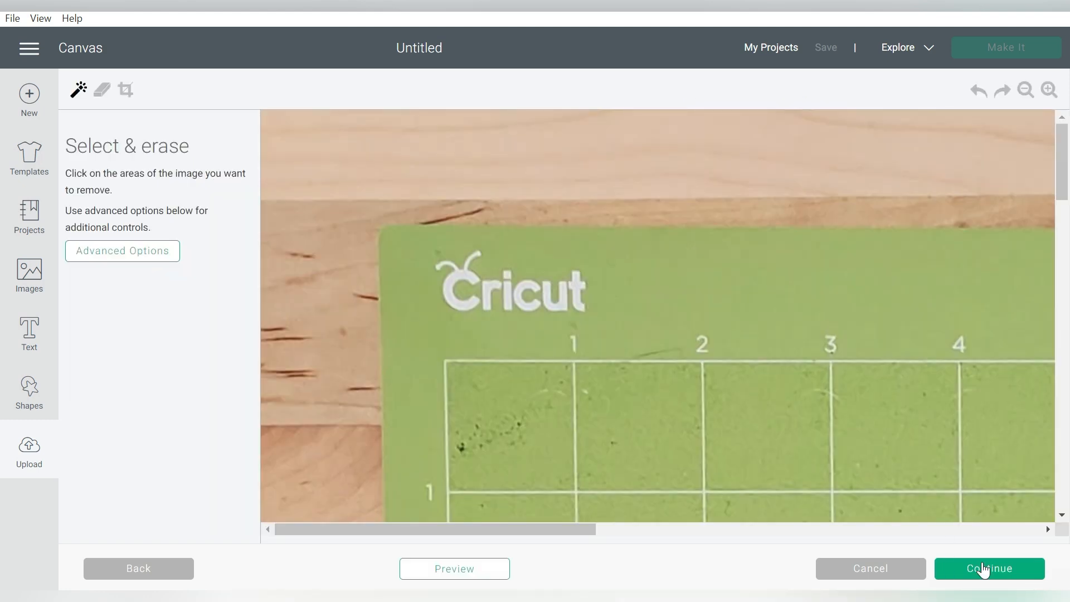
{"action": "left_click", "coordinate": [981, 561]}
{"action": "left_click", "coordinate": [645, 306]}
{"action": "left_click", "coordinate": [945, 563]}
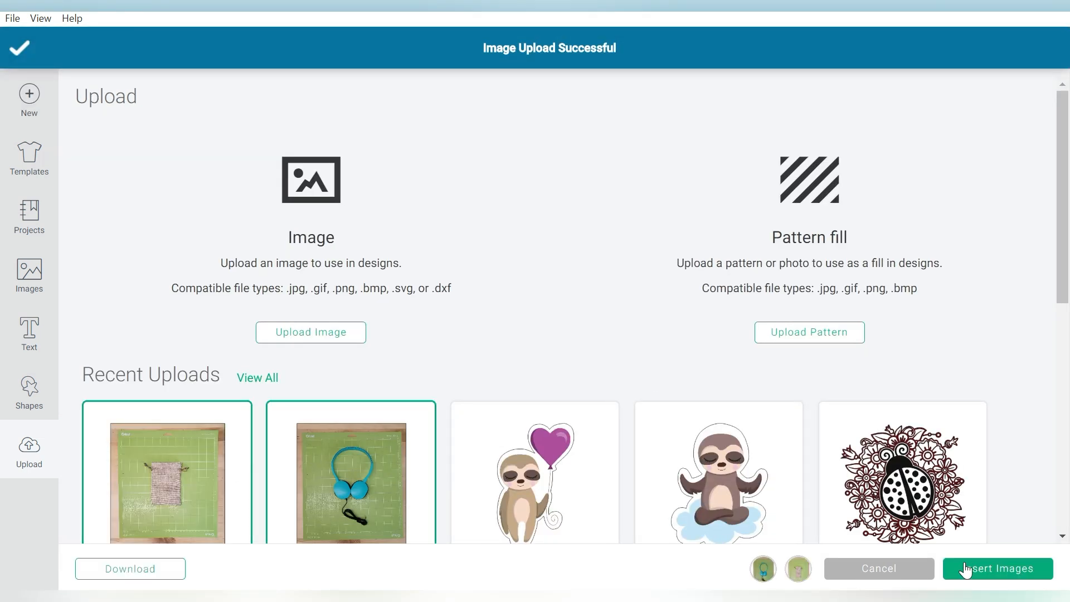
Insert both uploaded photos onto the canvas and set their combined width to 8 inches.
{"action": "left_click", "coordinate": [962, 567]}
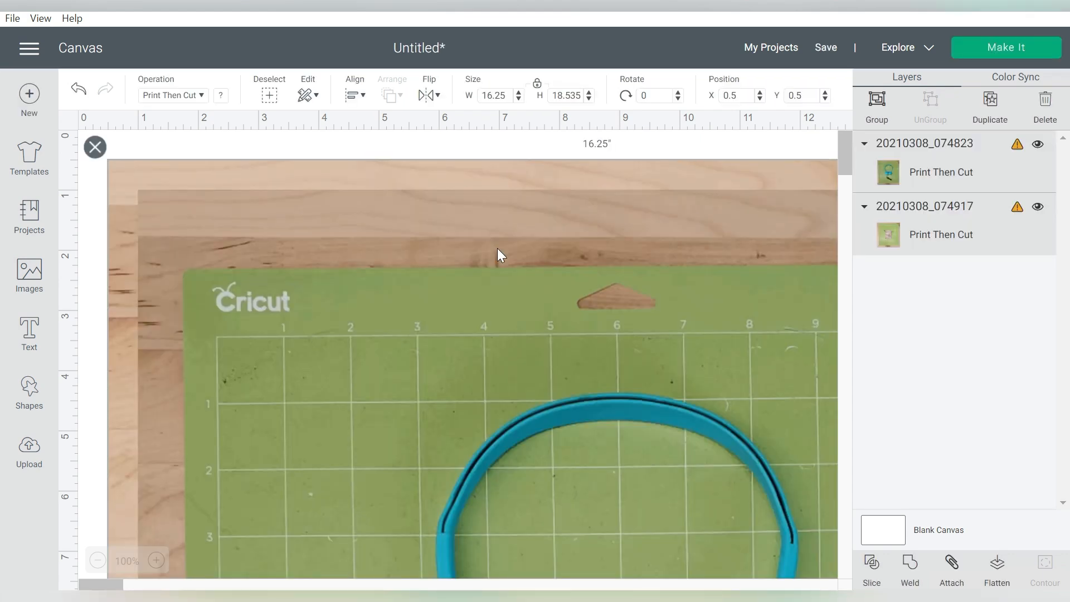
{"action": "double_click", "coordinate": [503, 98]}
{"action": "type", "text": "8"}
{"action": "key", "text": "Return"}
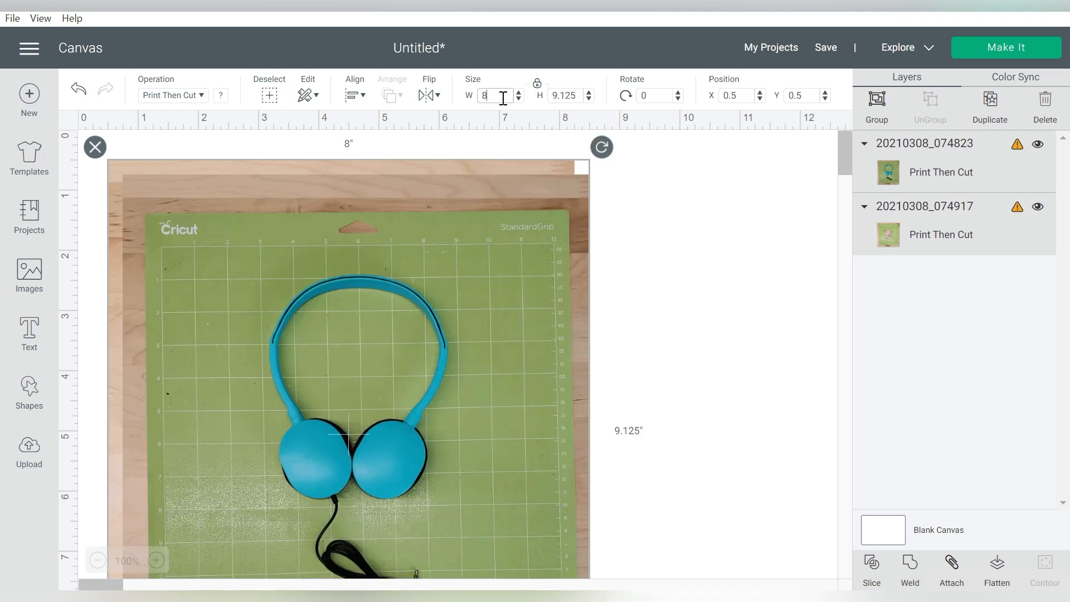
Separate the overlapping photos, placing the headphones photo to the right of the bag photo.
{"action": "left_click", "coordinate": [706, 306]}
{"action": "left_click_drag", "start_coordinate": [301, 317], "coordinate": [797, 292]}
{"action": "left_click", "coordinate": [597, 247]}
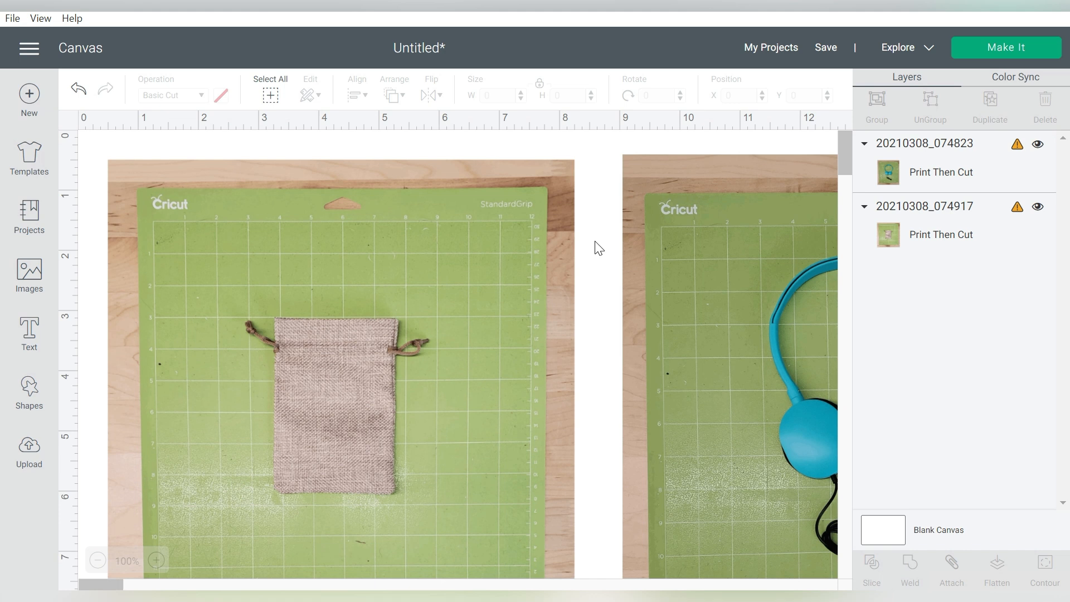
{"action": "left_click_drag", "start_coordinate": [304, 321], "coordinate": [313, 290]}
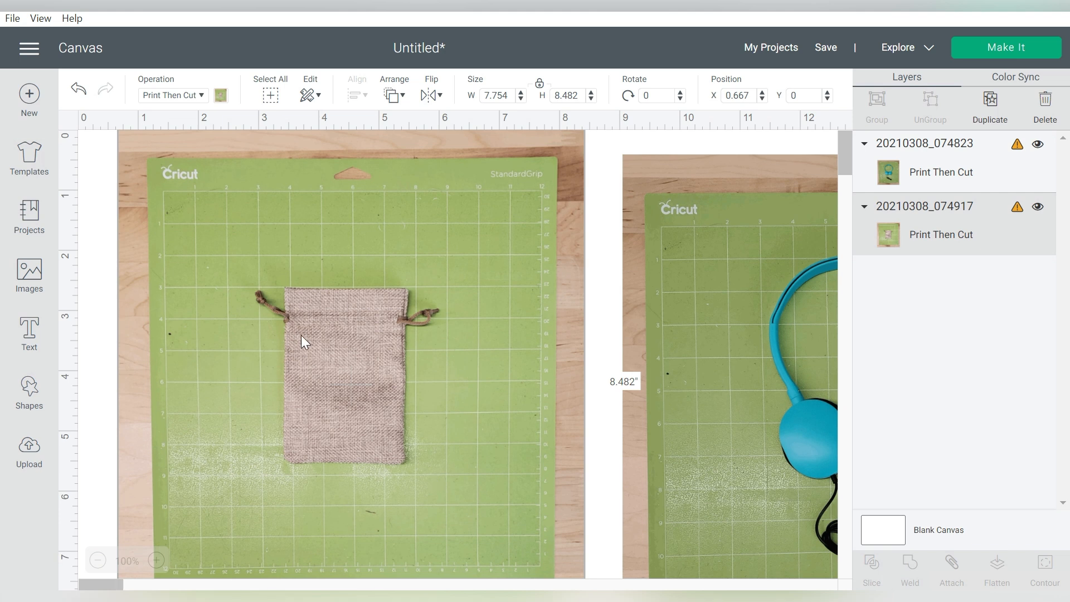
Add a square shape over the bag photo and set its operation to Score.
{"action": "left_click", "coordinate": [28, 397]}
{"action": "left_click", "coordinate": [91, 274]}
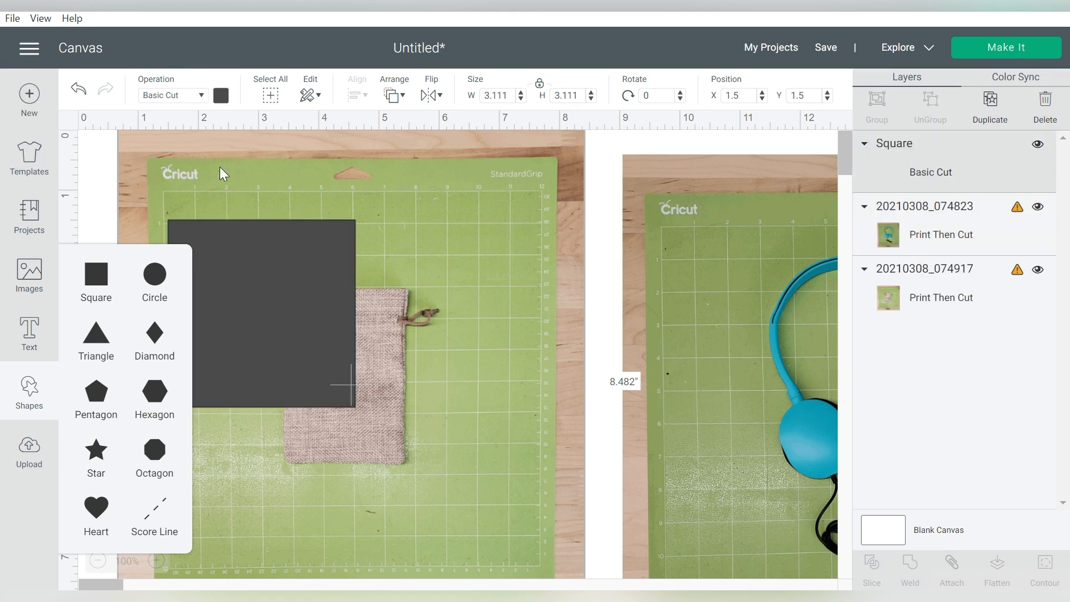
{"action": "left_click", "coordinate": [199, 96]}
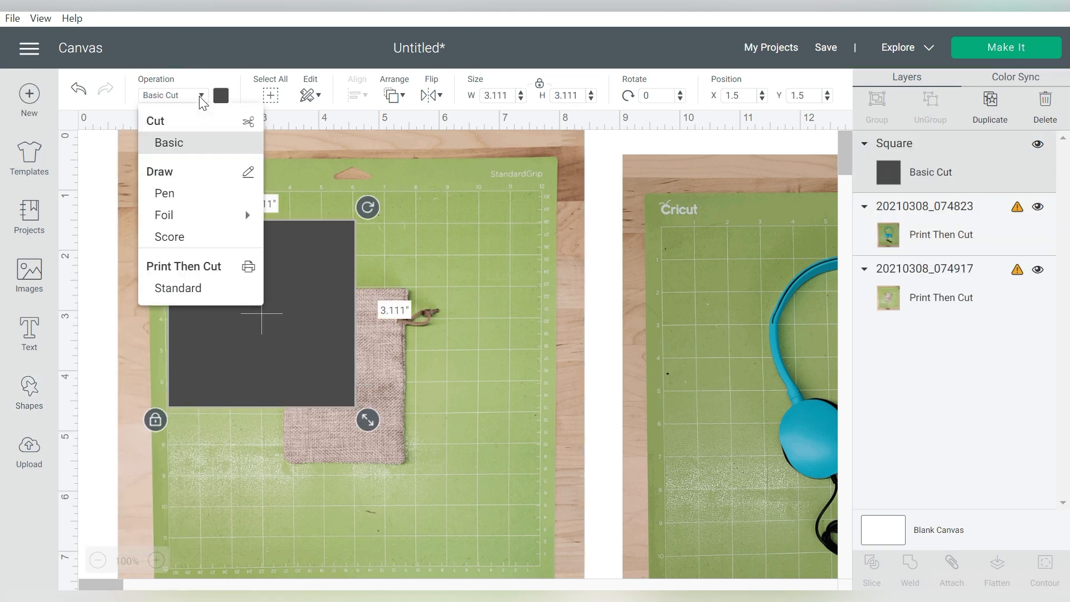
{"action": "left_click", "coordinate": [184, 235]}
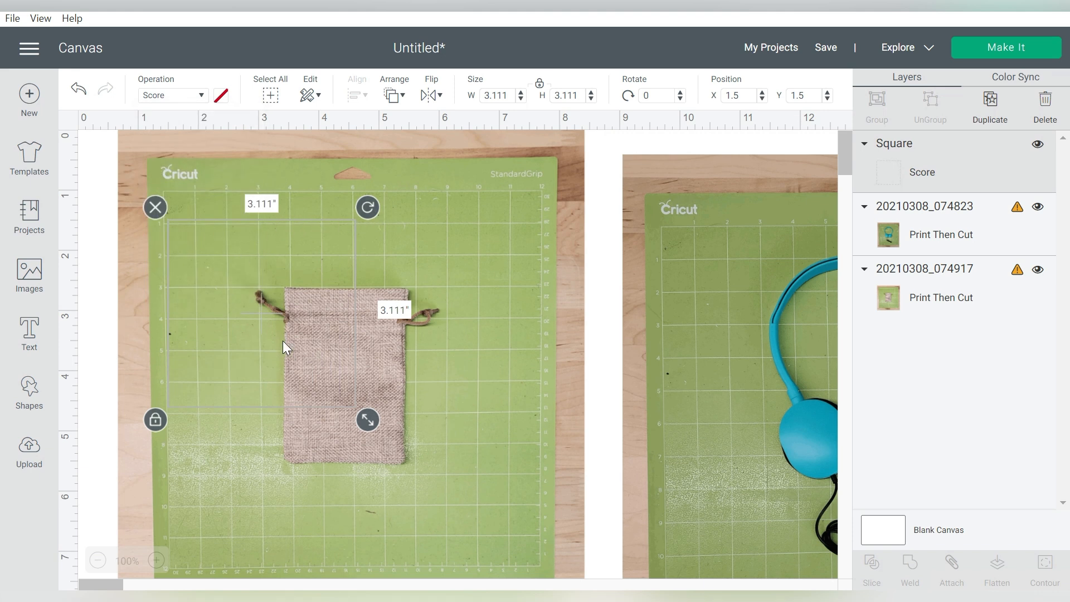
Enlarge the score square to about 6.28 inches and align it with the mat's grid border in the bag photo.
{"action": "left_click_drag", "start_coordinate": [367, 419], "coordinate": [538, 541]}
{"action": "left_click_drag", "start_coordinate": [529, 273], "coordinate": [523, 246]}
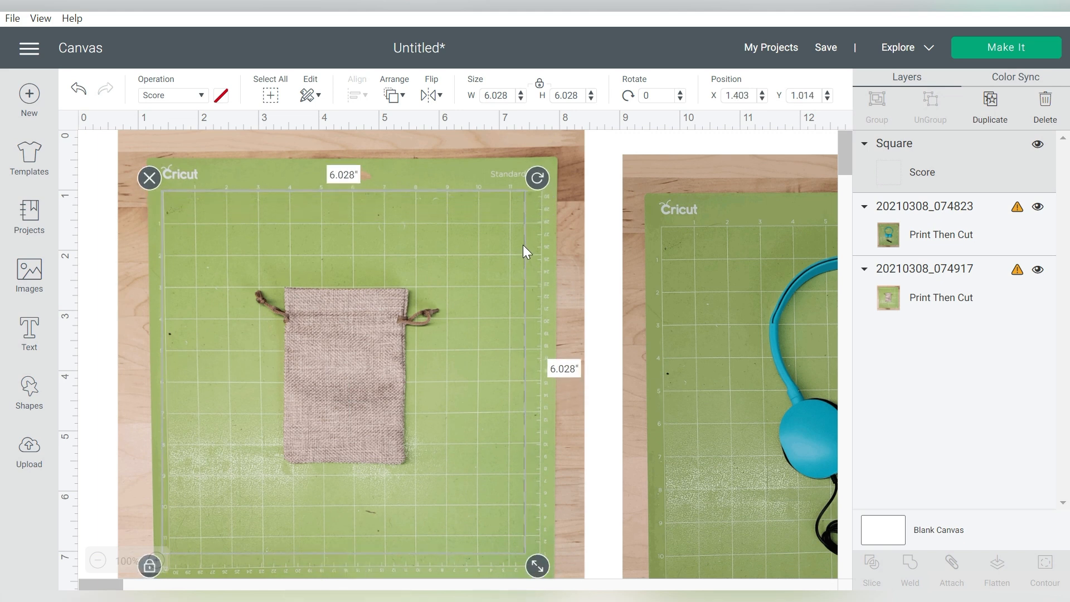
{"action": "left_click_drag", "start_coordinate": [536, 562], "coordinate": [552, 566]}
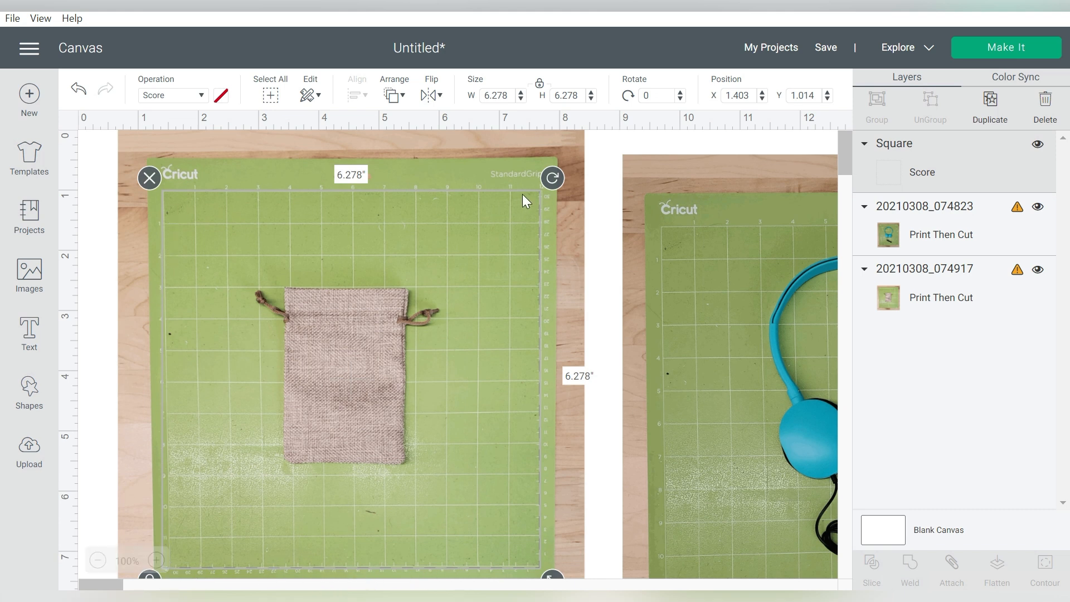
Slice the bag photo with the score square and delete the outer photo border and the leftover score square.
{"action": "left_click_drag", "start_coordinate": [605, 269], "coordinate": [511, 325]}
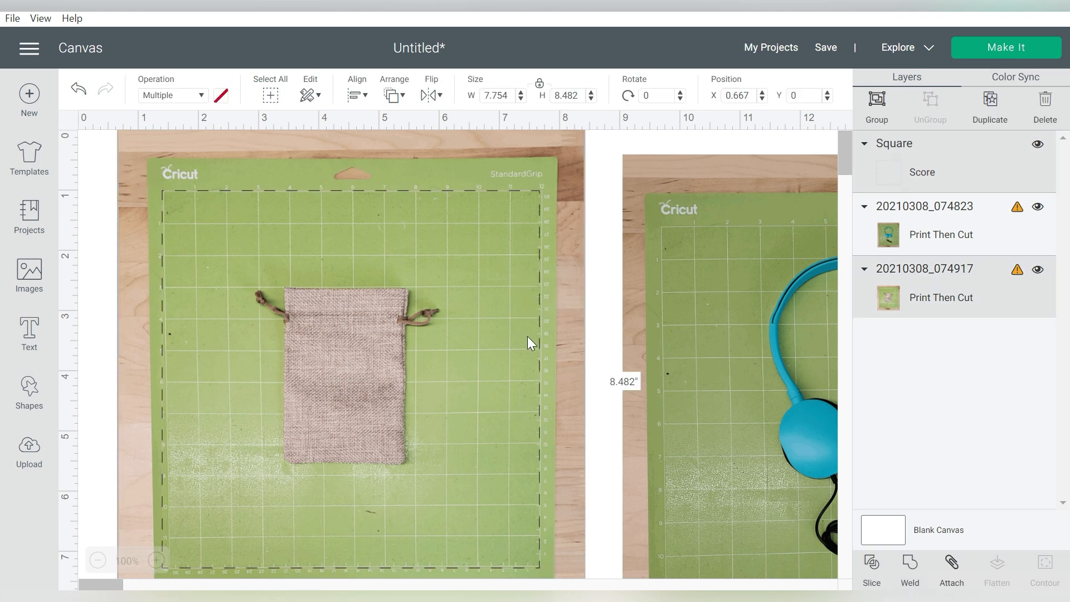
{"action": "left_click", "coordinate": [873, 566]}
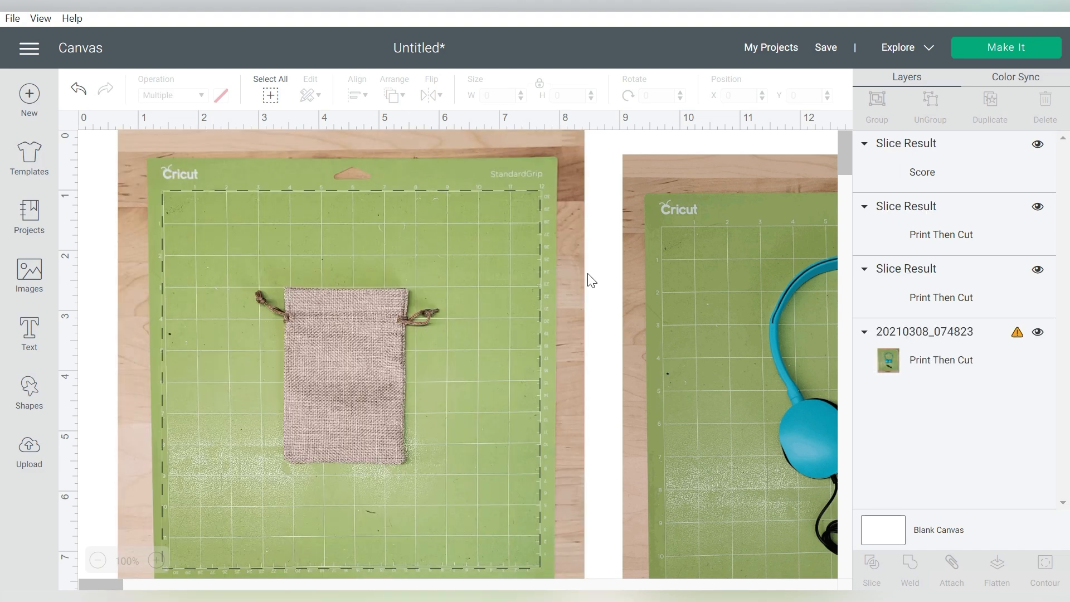
{"action": "left_click", "coordinate": [555, 194]}
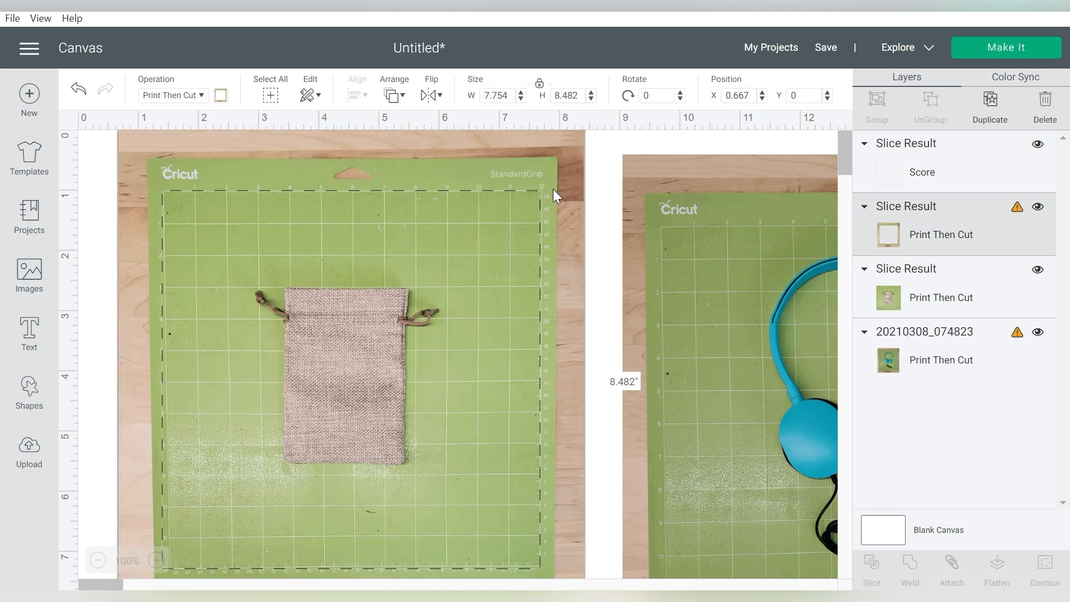
{"action": "key", "text": "Delete"}
{"action": "left_click", "coordinate": [895, 178]}
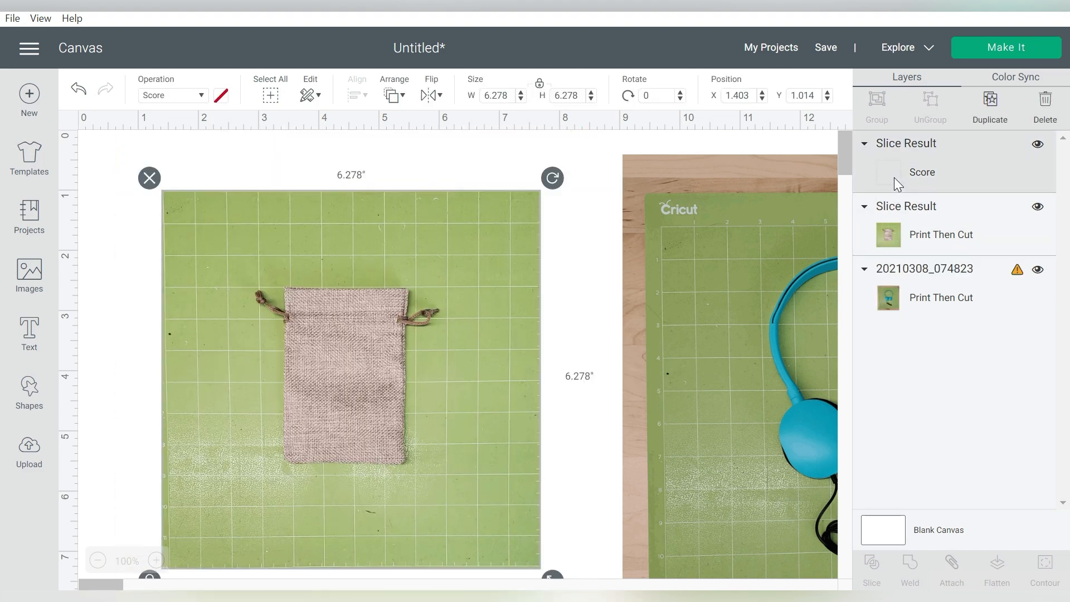
{"action": "key", "text": "Delete"}
Move the cropped bag photo out of the way, send it to the back, and bring the headphones photo into the open workspace.
{"action": "left_click_drag", "start_coordinate": [411, 375], "coordinate": [253, 327]}
{"action": "left_click_drag", "start_coordinate": [745, 297], "coordinate": [537, 279]}
{"action": "left_click_drag", "start_coordinate": [285, 146], "coordinate": [281, 461]}
{"action": "left_click", "coordinate": [393, 97]}
{"action": "left_click", "coordinate": [434, 118]}
{"action": "left_click_drag", "start_coordinate": [755, 316], "coordinate": [543, 309]}
{"action": "left_click", "coordinate": [721, 244]}
{"action": "left_click_drag", "start_coordinate": [847, 154], "coordinate": [847, 155]}
Add another square shape for cropping the headphones photo and set its operation to Score.
{"action": "left_click", "coordinate": [31, 397]}
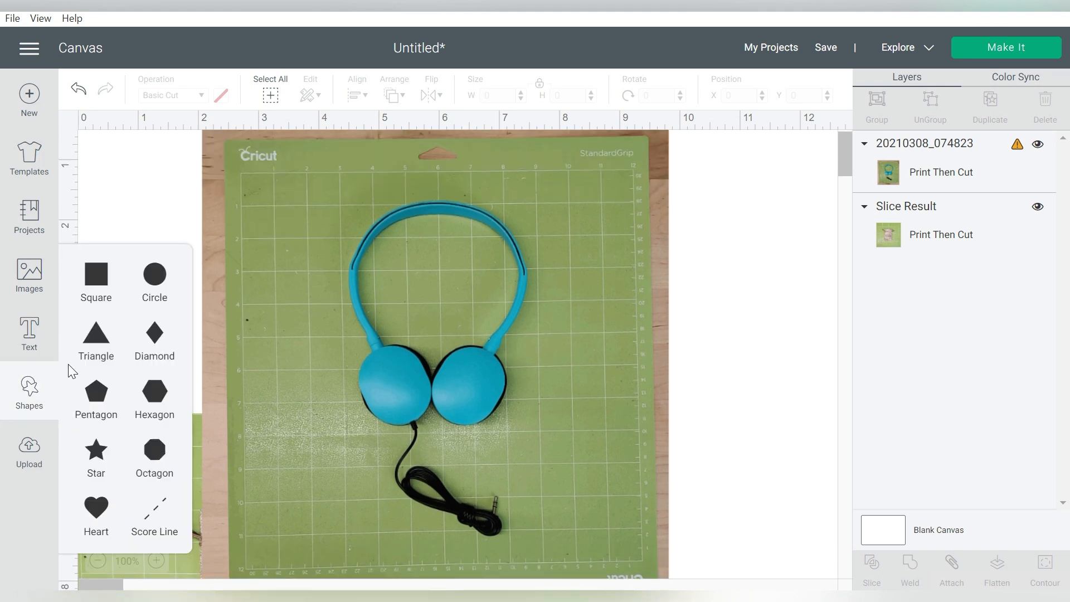
{"action": "left_click", "coordinate": [97, 280]}
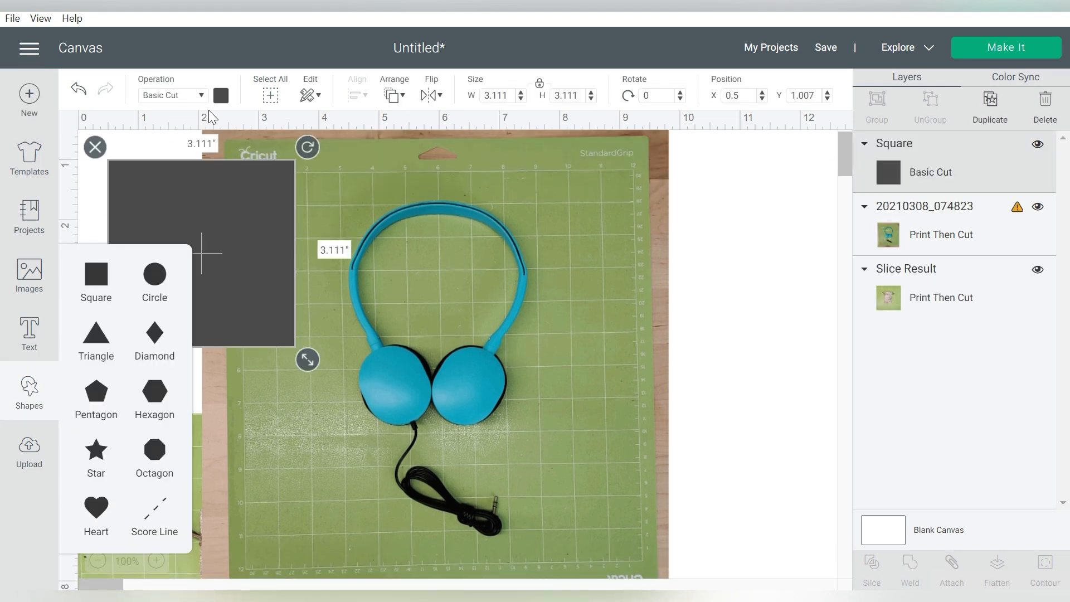
{"action": "left_click", "coordinate": [177, 102]}
{"action": "left_click", "coordinate": [191, 237]}
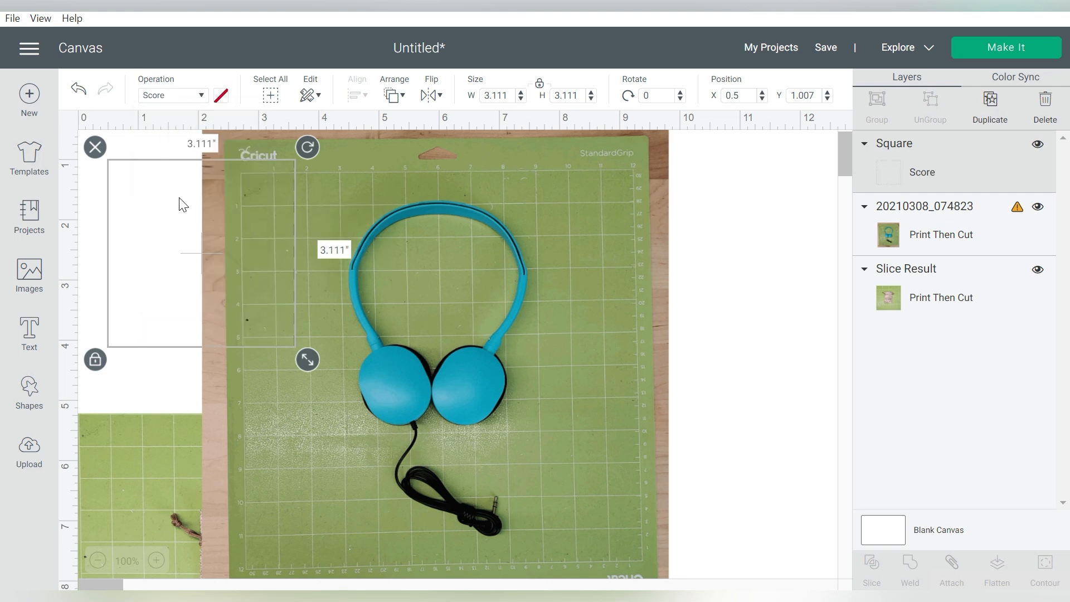
Fit the score square to the mat's grid border in the headphones photo, about 6.7 inches wide.
{"action": "left_click_drag", "start_coordinate": [165, 177], "coordinate": [296, 175]}
{"action": "left_click_drag", "start_coordinate": [443, 370], "coordinate": [646, 579]}
{"action": "left_click_drag", "start_coordinate": [643, 165], "coordinate": [650, 158]}
Slice the headphones photo with the score square and delete the outer photo border and the leftover score square.
{"action": "left_click_drag", "start_coordinate": [773, 188], "coordinate": [503, 297]}
{"action": "left_click", "coordinate": [871, 563]}
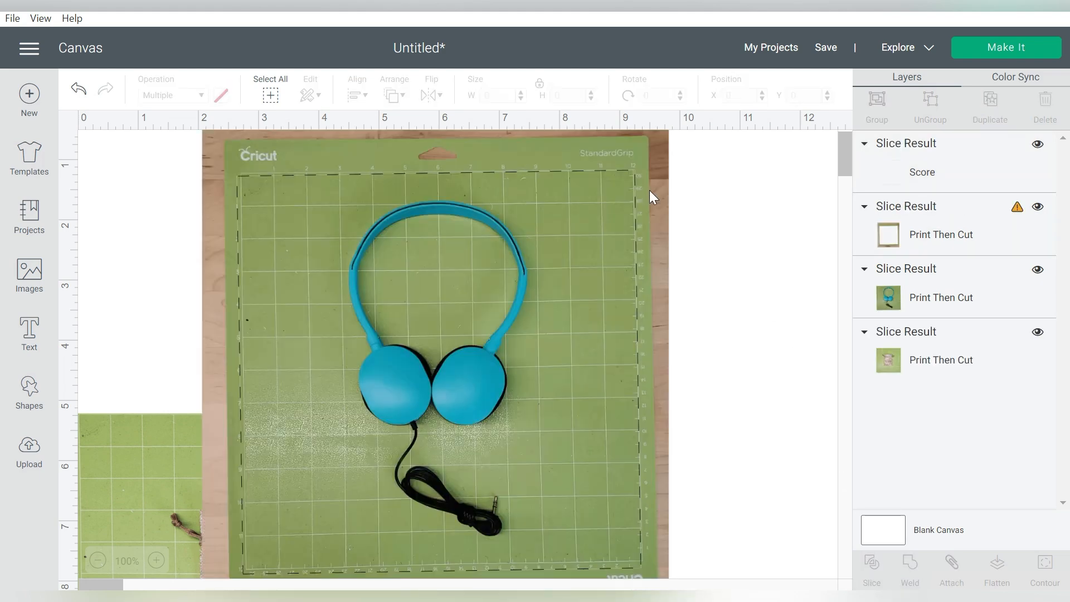
{"action": "left_click", "coordinate": [653, 156]}
{"action": "key", "text": "Delete"}
{"action": "left_click", "coordinate": [919, 167]}
{"action": "key", "text": "Delete"}
Spread the two cropped photos apart on the canvas and set the bag crop's width to 12 inches.
{"action": "left_click_drag", "start_coordinate": [470, 282], "coordinate": [696, 294]}
{"action": "left_click_drag", "start_coordinate": [337, 499], "coordinate": [432, 237]}
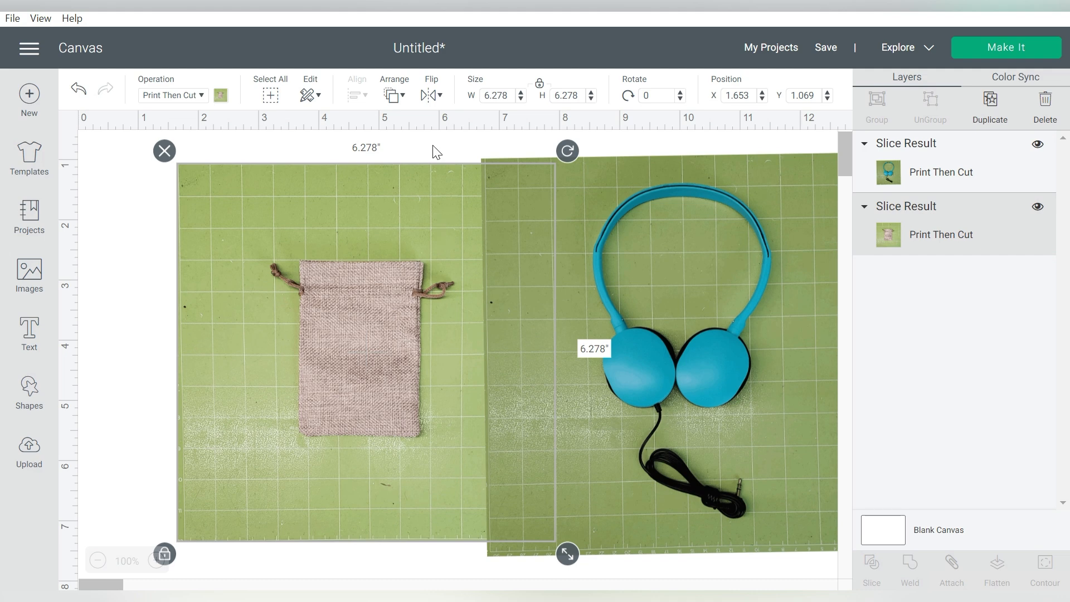
{"action": "left_click", "coordinate": [98, 562]}
{"action": "left_click", "coordinate": [98, 562]}
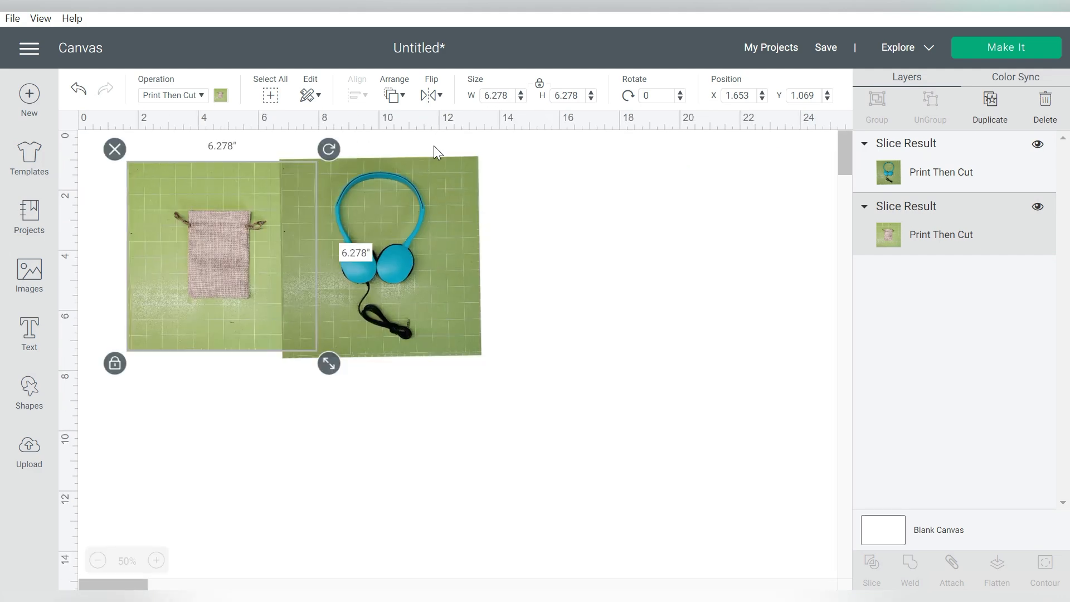
{"action": "left_click", "coordinate": [486, 94]}
{"action": "type", "text": "12"}
{"action": "key", "text": "Return"}
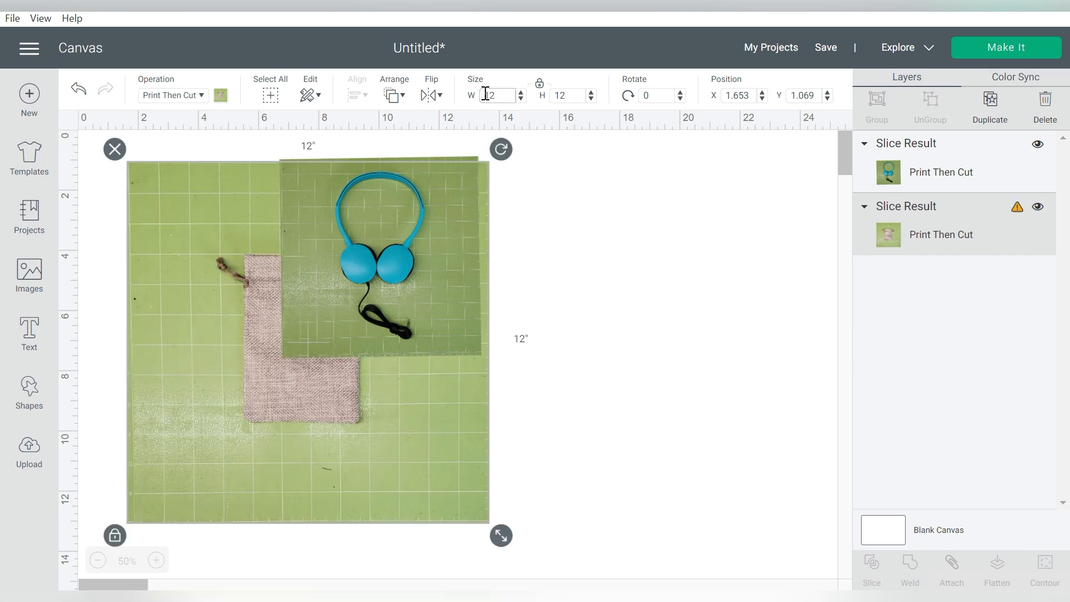
Set the headphones crop's width to 12 inches and move it to the right of the bag crop.
{"action": "left_click", "coordinate": [342, 258]}
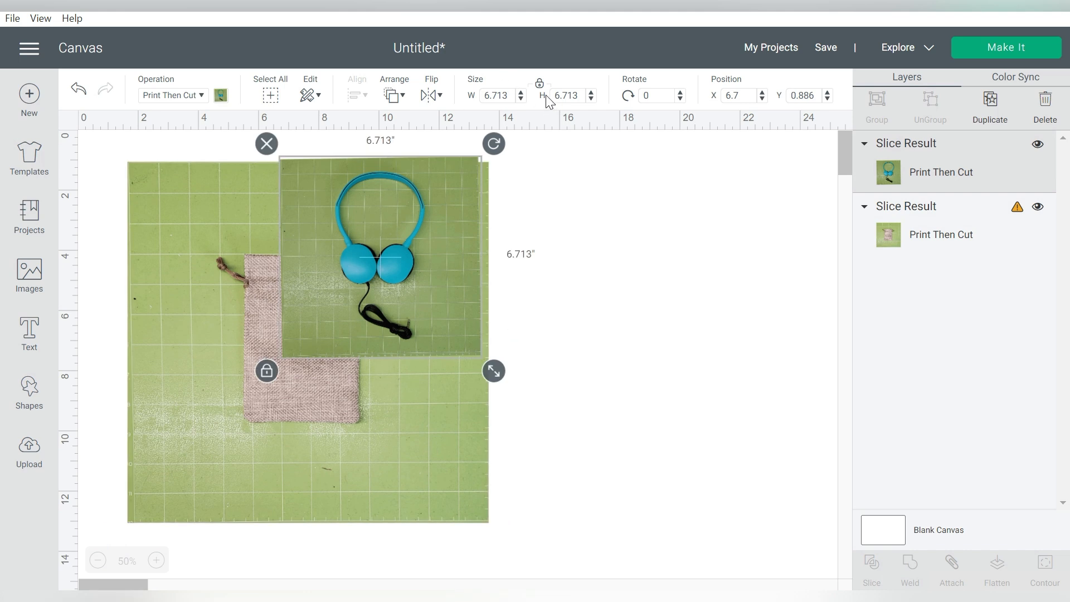
{"action": "double_click", "coordinate": [502, 96]}
{"action": "type", "text": "12"}
{"action": "key", "text": "Return"}
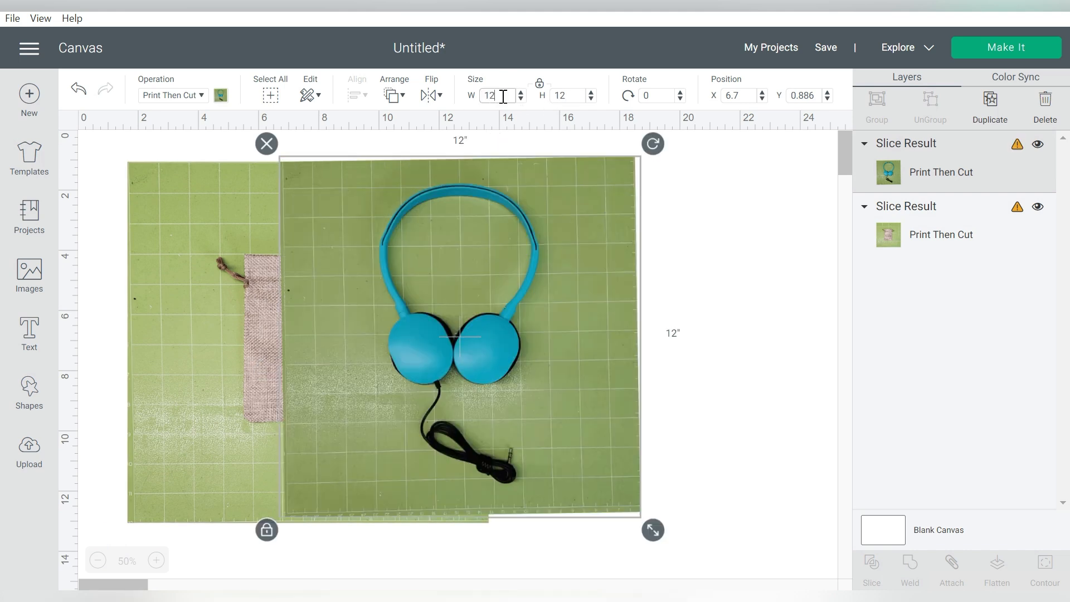
{"action": "left_click_drag", "start_coordinate": [382, 299], "coordinate": [598, 301]}
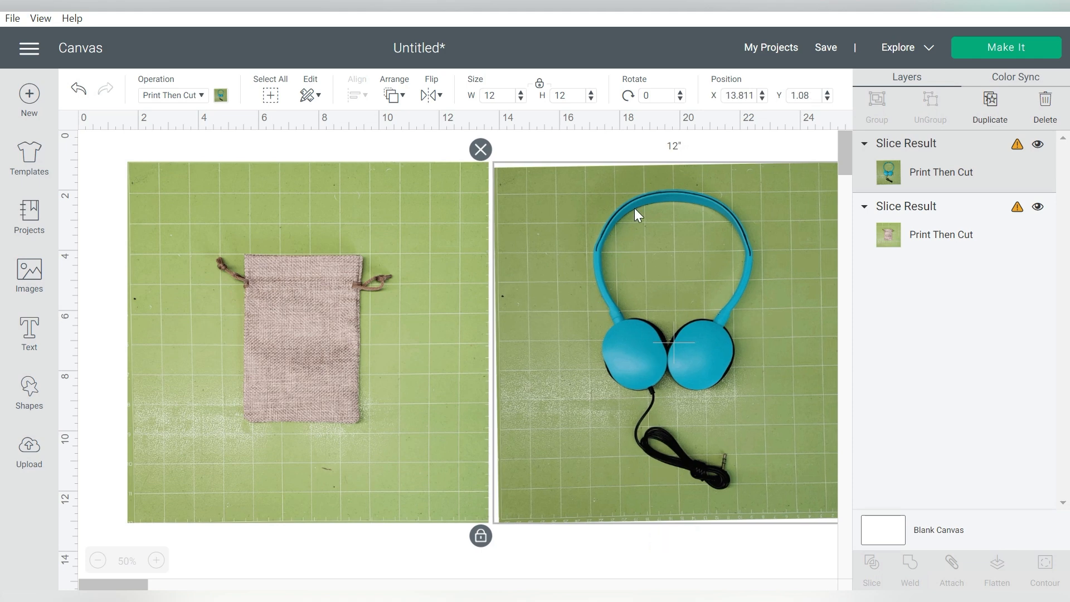
Rotate the headphones crop by about 0.62° to straighten its grid and place it back beside the bag crop.
{"action": "left_click_drag", "start_coordinate": [643, 338], "coordinate": [460, 320]}
{"action": "left_click_drag", "start_coordinate": [597, 281], "coordinate": [601, 332]}
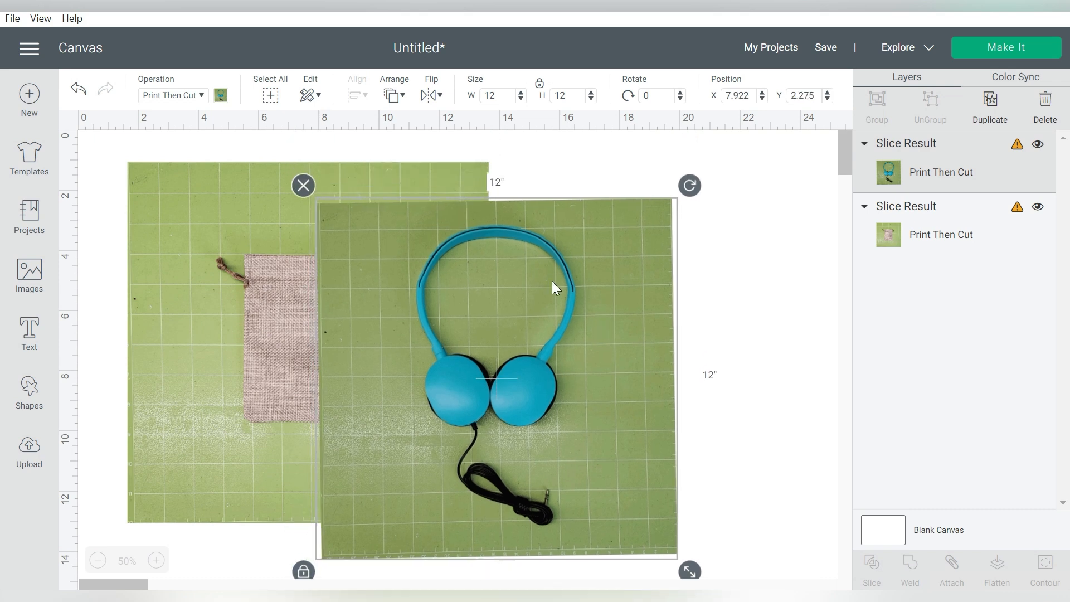
{"action": "left_click_drag", "start_coordinate": [687, 185], "coordinate": [691, 188]}
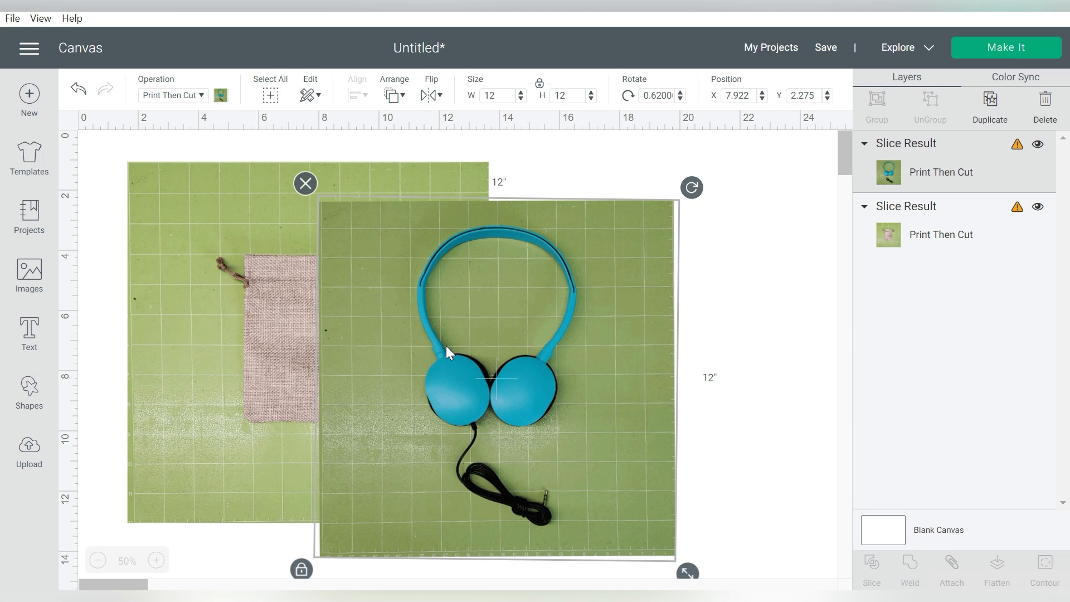
{"action": "left_click_drag", "start_coordinate": [446, 346], "coordinate": [549, 317]}
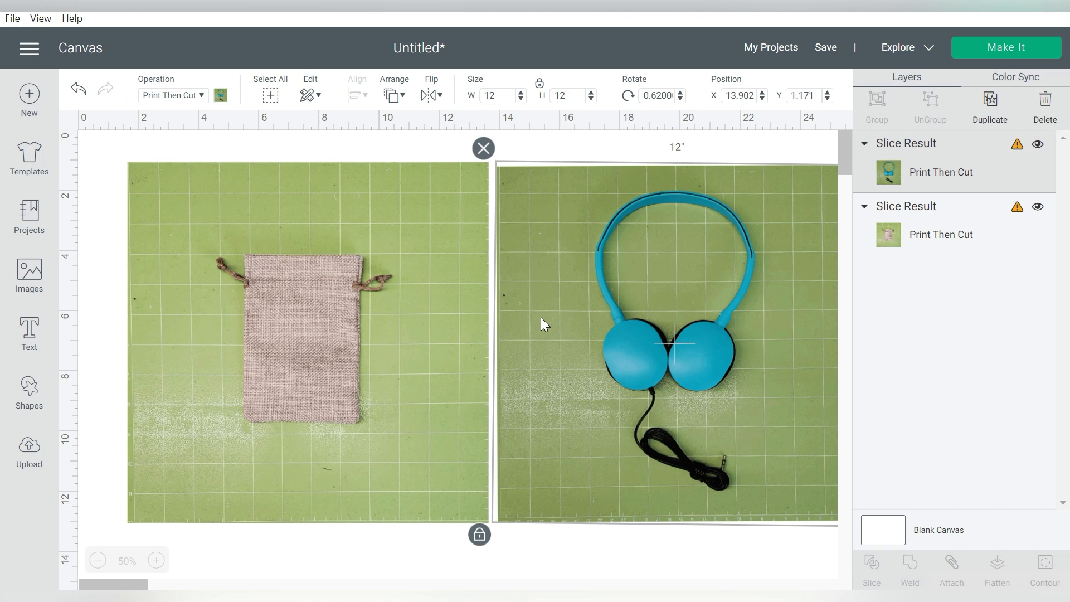
Move both photo crops together slightly left on the canvas so the whole headphones crop fits beside the bag crop.
{"action": "left_click", "coordinate": [425, 146]}
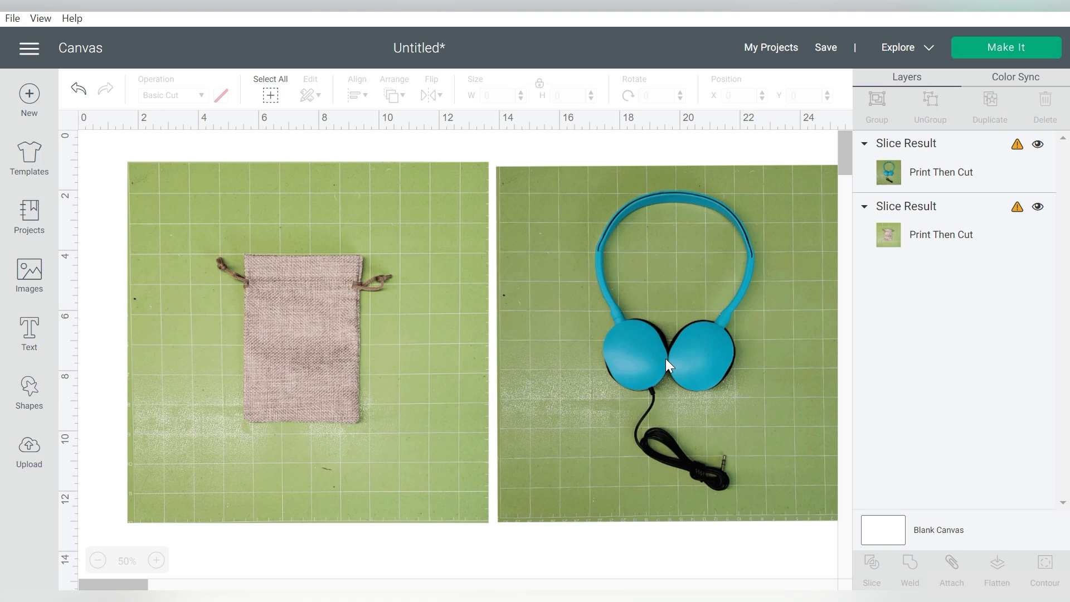
{"action": "left_click_drag", "start_coordinate": [320, 145], "coordinate": [564, 257]}
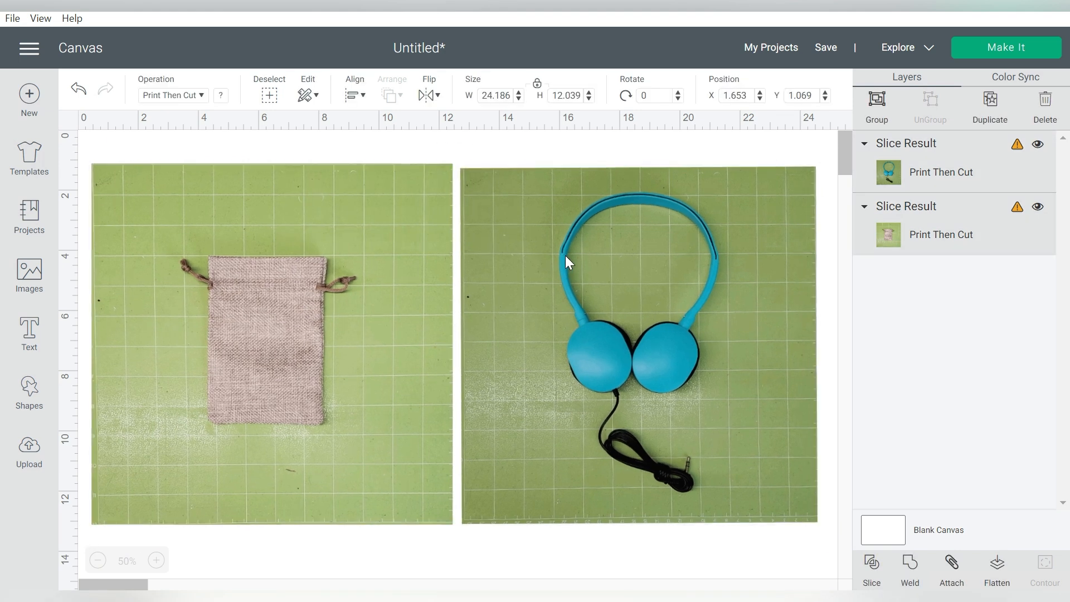
{"action": "left_click", "coordinate": [398, 143]}
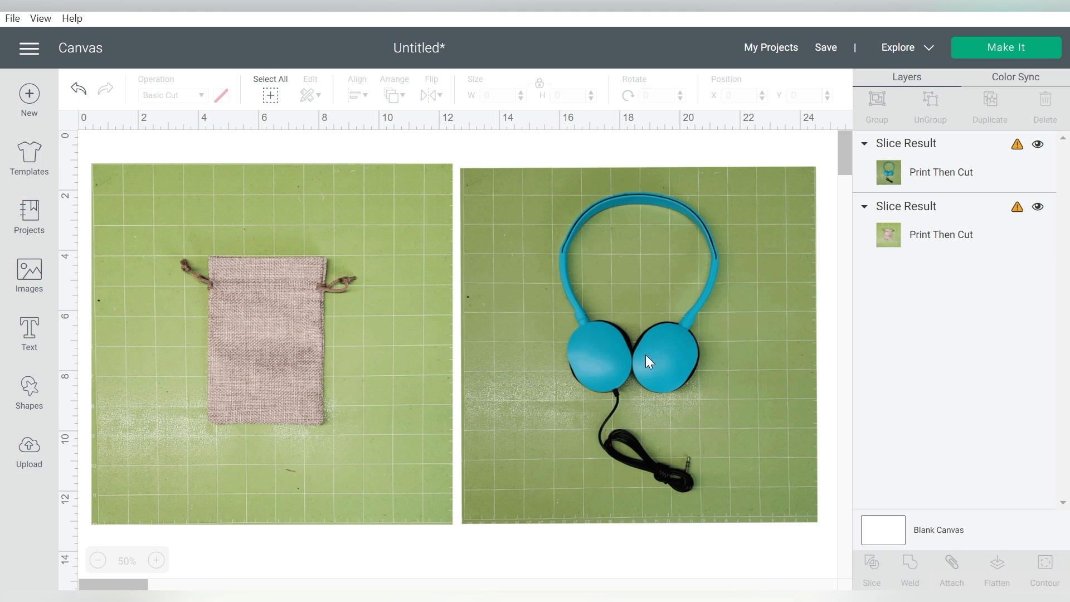
Add a text letter "M" to the canvas and set its font to Croquet Bay.
{"action": "left_click", "coordinate": [28, 336]}
{"action": "type", "text": "M"}
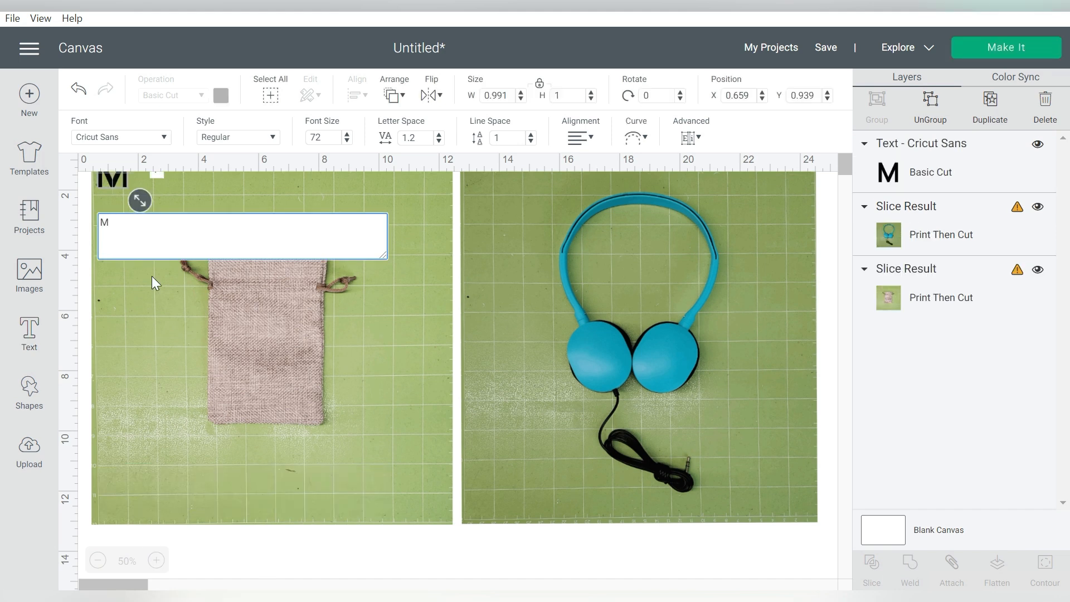
{"action": "left_click", "coordinate": [164, 137]}
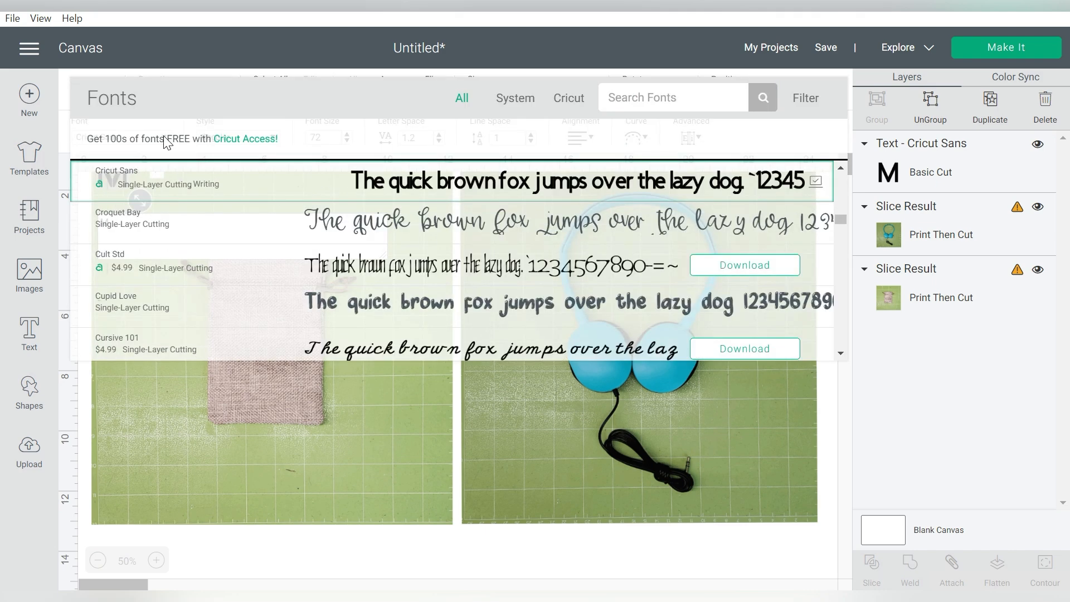
{"action": "left_click", "coordinate": [134, 218]}
Place the letter M on the headphones' left ear cup and tilt it counterclockwise to match the cup's angle.
{"action": "left_click_drag", "start_coordinate": [113, 182], "coordinate": [602, 361]}
{"action": "left_click_drag", "start_coordinate": [630, 328], "coordinate": [614, 334]}
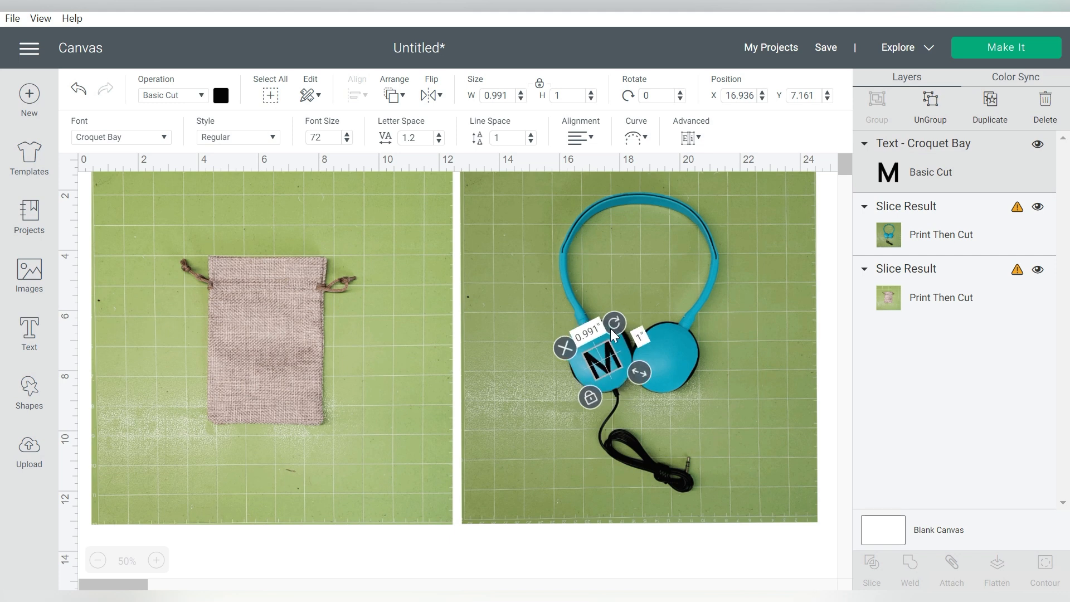
{"action": "mouse_move", "coordinate": [608, 362]}
{"action": "left_mouse_down"}
{"action": "mouse_move", "coordinate": [646, 367]}
{"action": "mouse_move", "coordinate": [599, 358]}
{"action": "left_mouse_up"}
{"action": "left_click", "coordinate": [606, 563]}
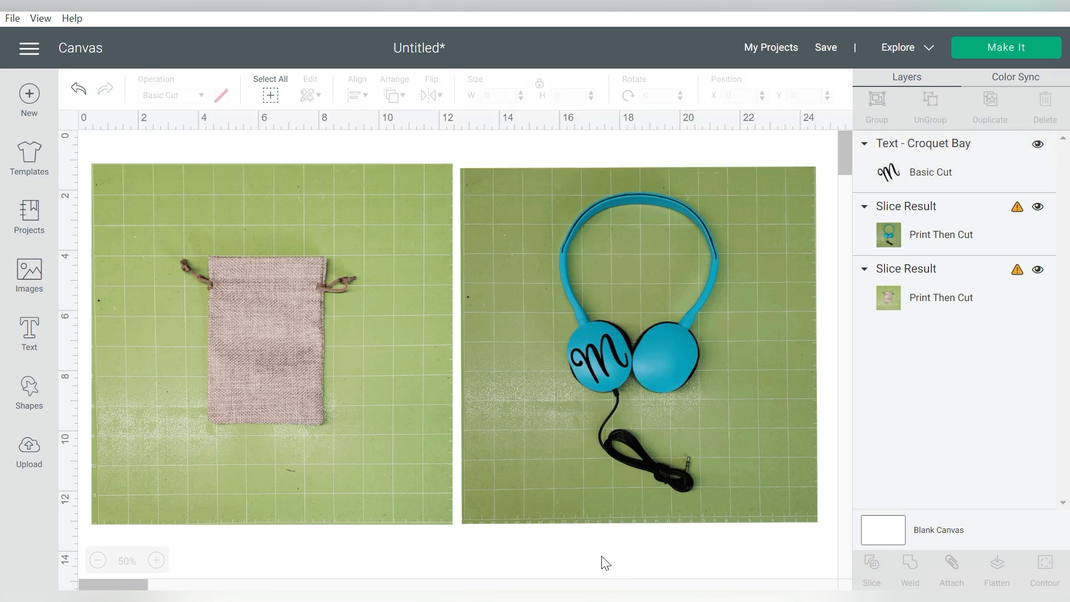
Insert a heart shape, rotate it about 27°, scale it to about 1.57 inches wide, and place it on the headphones' right ear cup.
{"action": "left_click", "coordinate": [29, 396]}
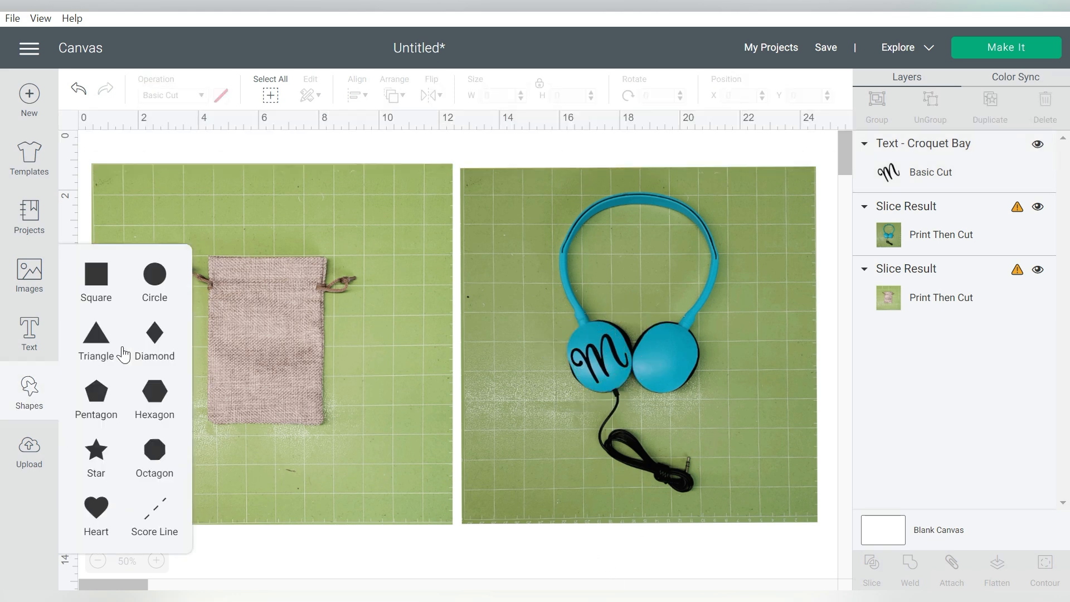
{"action": "left_click", "coordinate": [96, 512]}
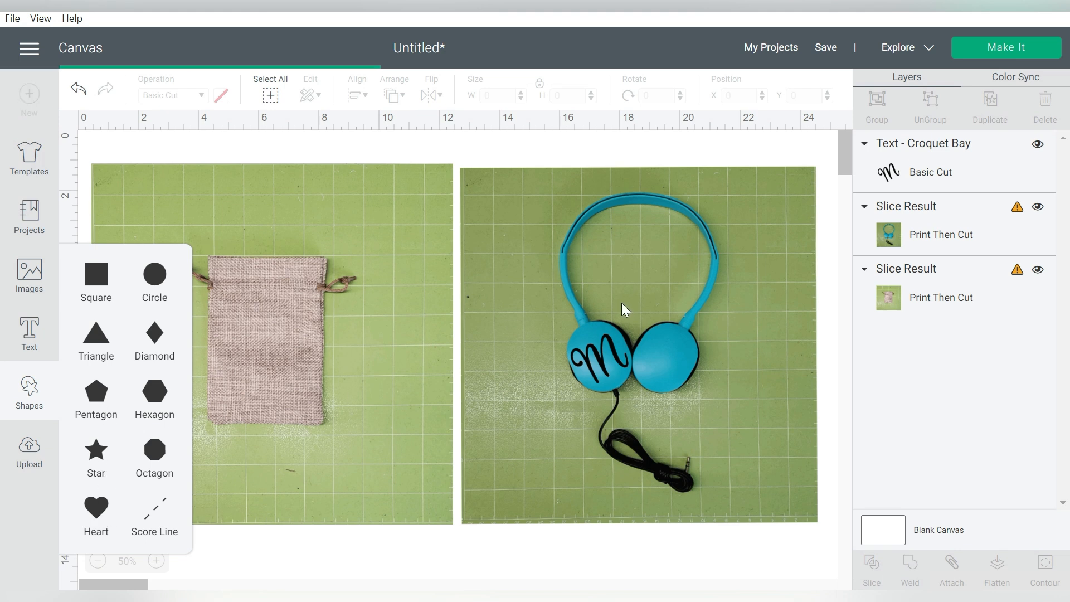
{"action": "left_click_drag", "start_coordinate": [180, 179], "coordinate": [677, 293]}
{"action": "left_click_drag", "start_coordinate": [712, 239], "coordinate": [732, 268]}
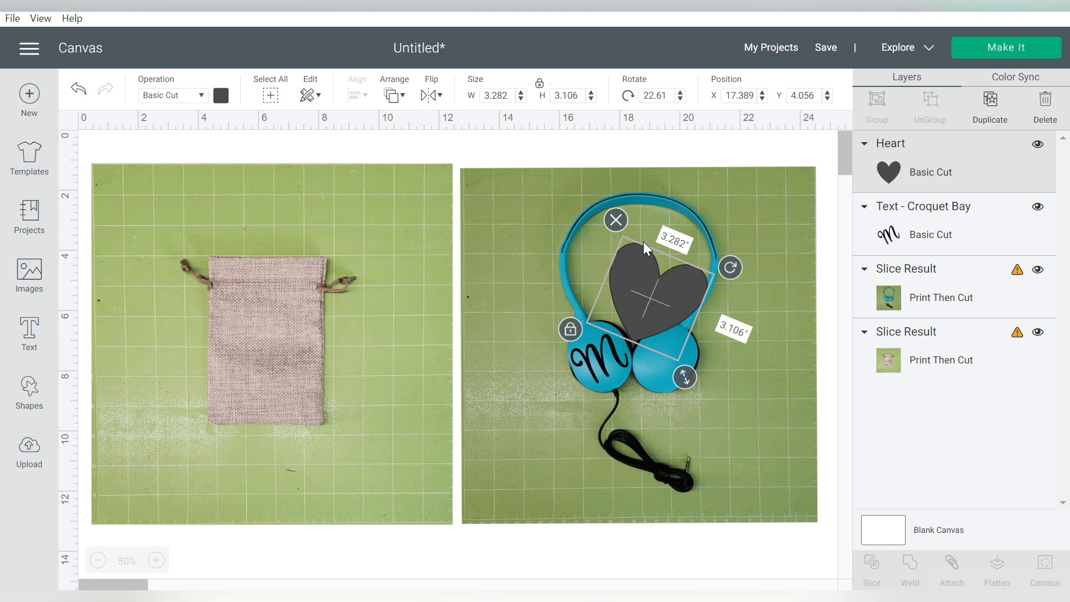
{"action": "left_click_drag", "start_coordinate": [684, 378], "coordinate": [664, 359]}
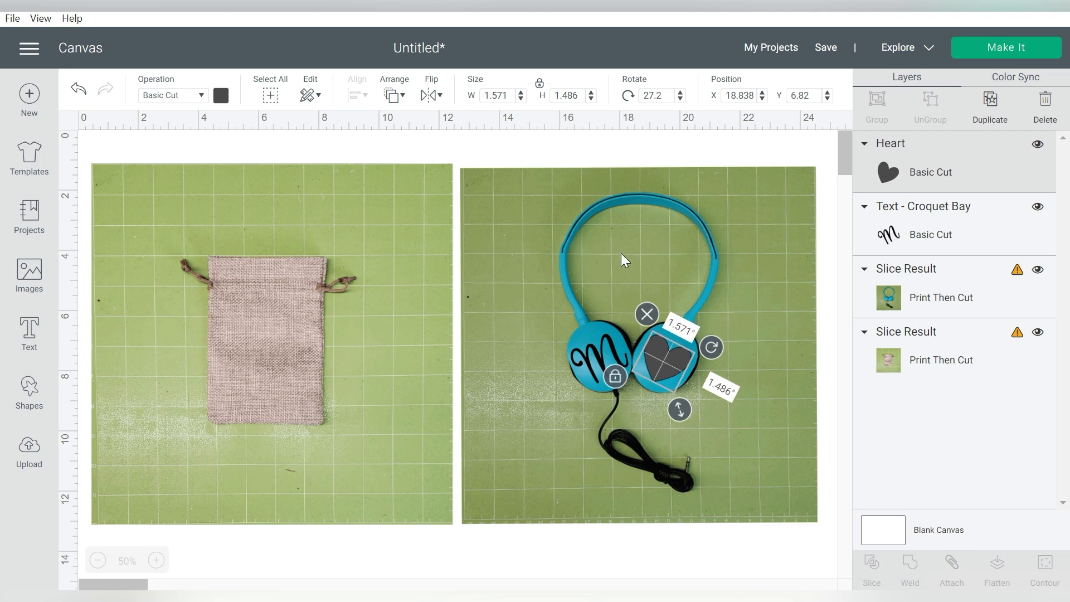
{"action": "left_click", "coordinate": [594, 149]}
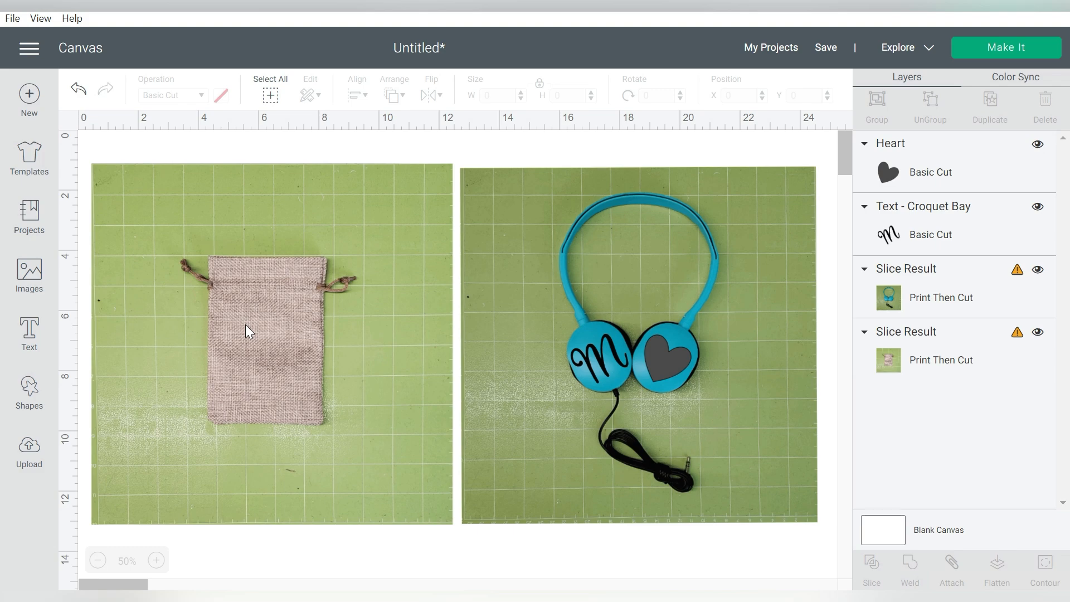
Insert the Fb_youareenough heart design from the previously uploaded images onto the canvas.
{"action": "left_click", "coordinate": [28, 451]}
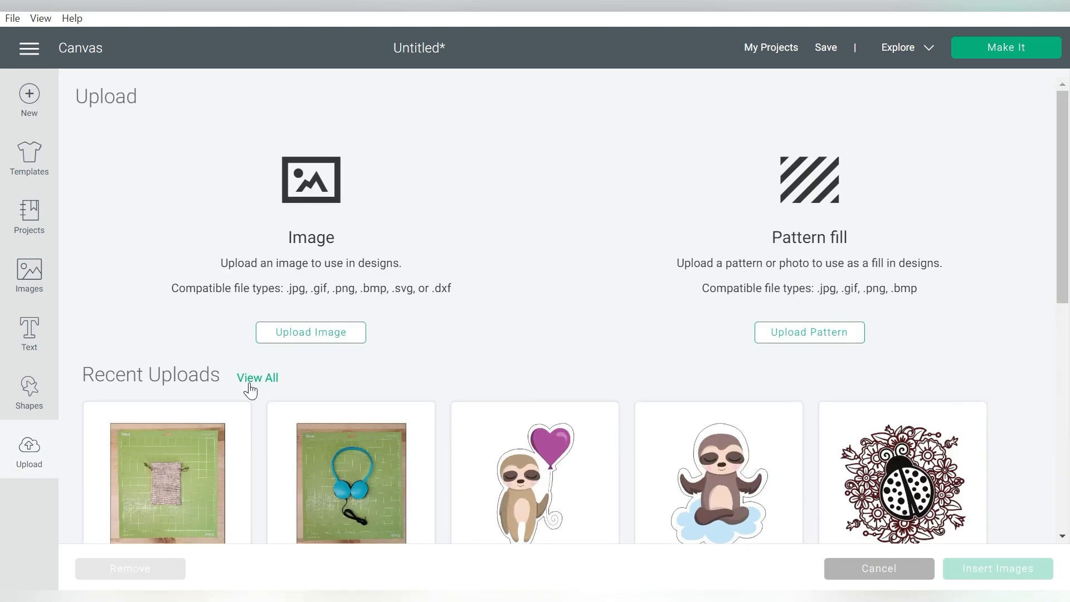
{"action": "left_click", "coordinate": [250, 385]}
{"action": "scroll", "coordinate": [446, 379], "scroll_direction": "down", "scroll_amount": 10}
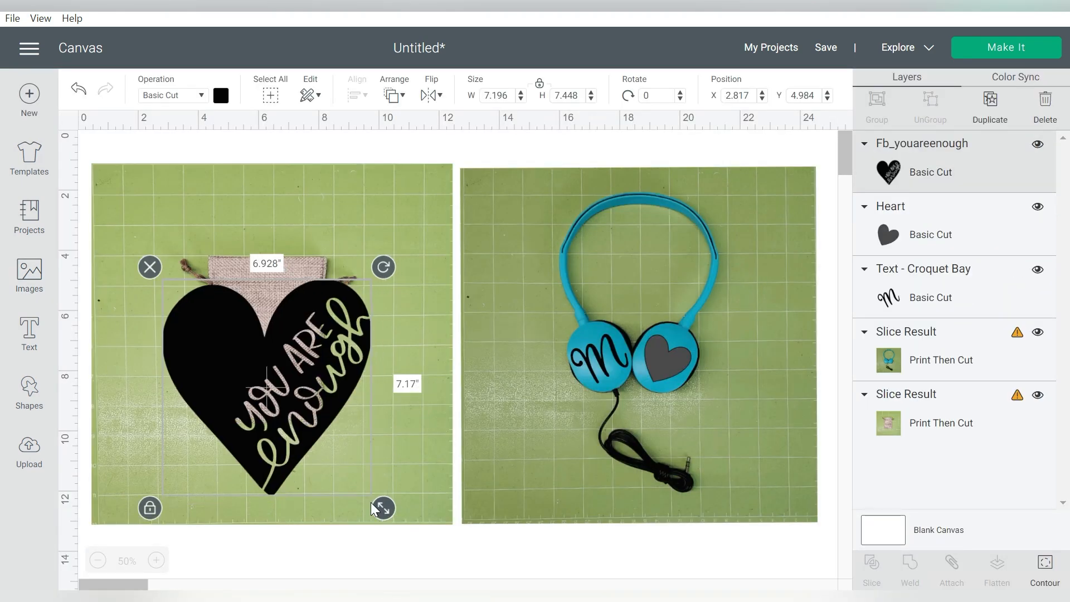
Scale the "You are enough" heart to about 3.1 by 3.2 inches and center it on the lower part of the bag.
{"action": "left_click_drag", "start_coordinate": [369, 502], "coordinate": [319, 410]}
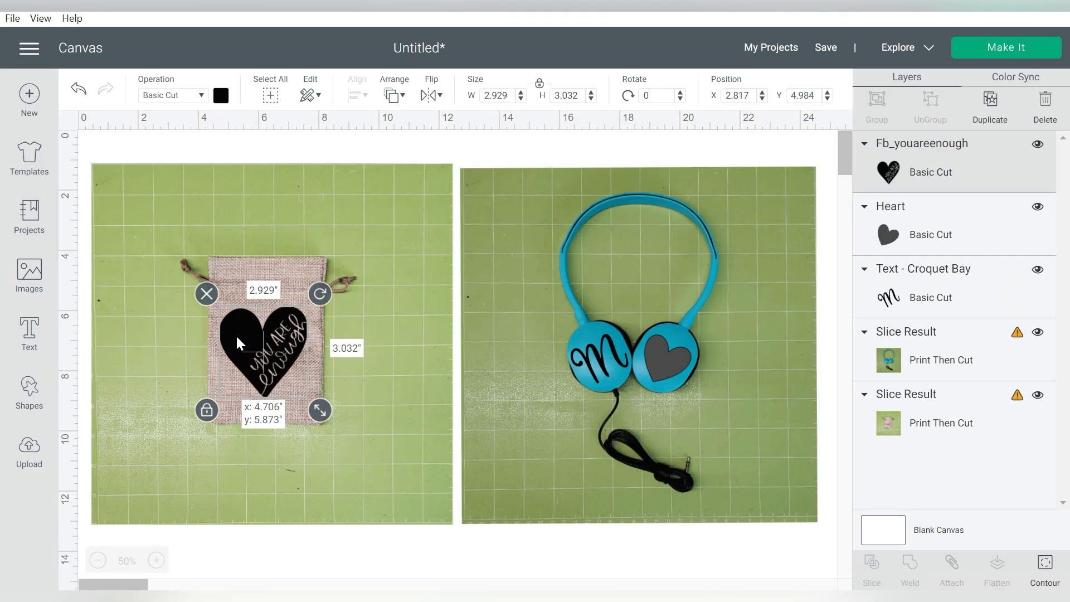
{"action": "left_click_drag", "start_coordinate": [270, 355], "coordinate": [266, 361]}
{"action": "left_click_drag", "start_coordinate": [325, 424], "coordinate": [318, 415]}
{"action": "left_click_drag", "start_coordinate": [251, 363], "coordinate": [255, 370]}
{"action": "left_click", "coordinate": [255, 151]}
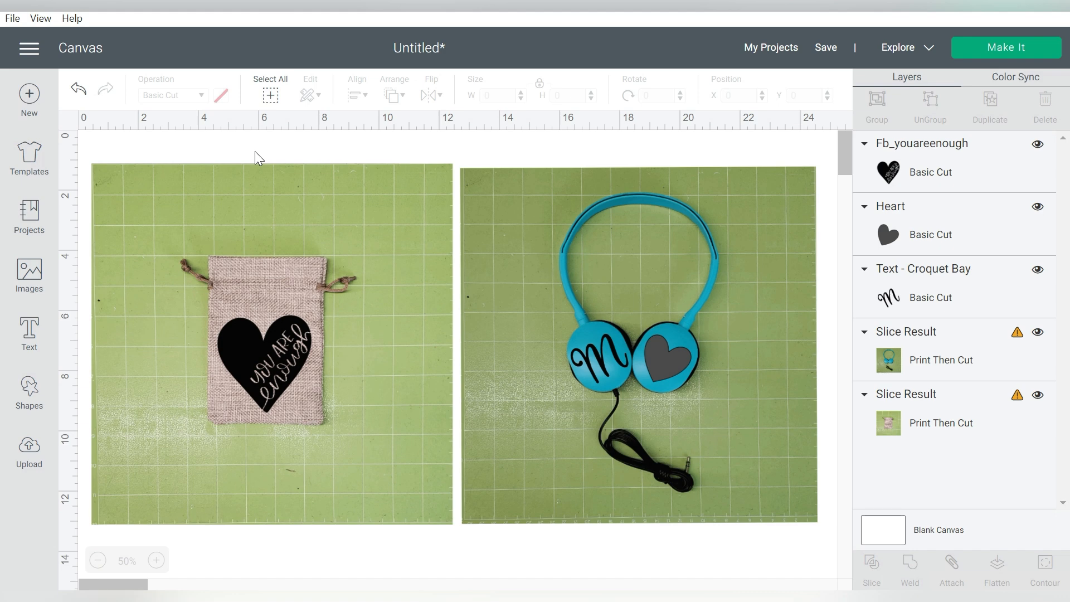
Change the "You are enough" heart's material color to dark red.
{"action": "left_click", "coordinate": [249, 356]}
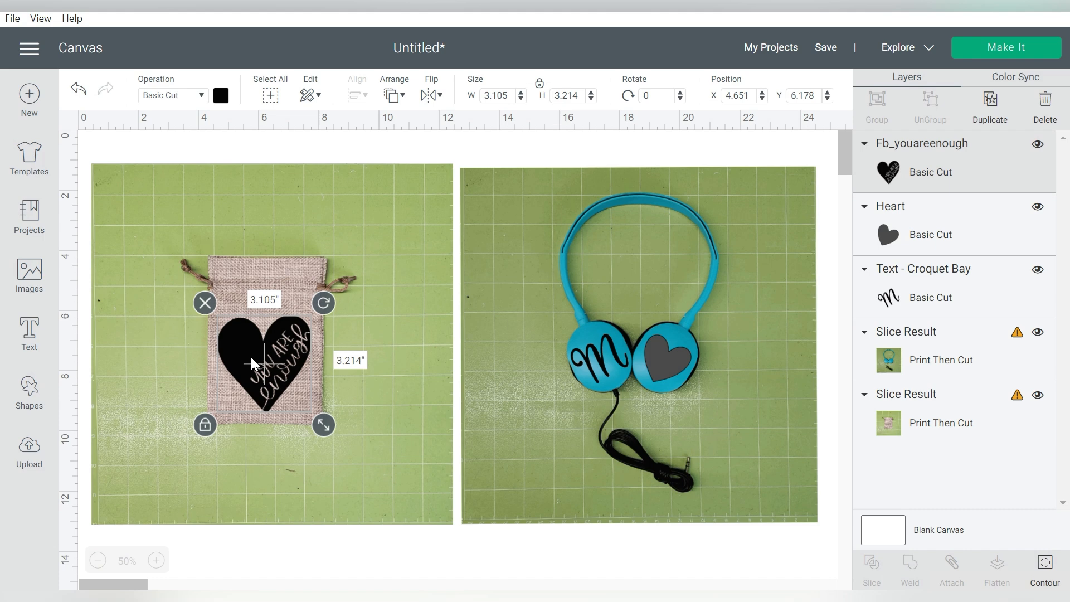
{"action": "left_click", "coordinate": [220, 96]}
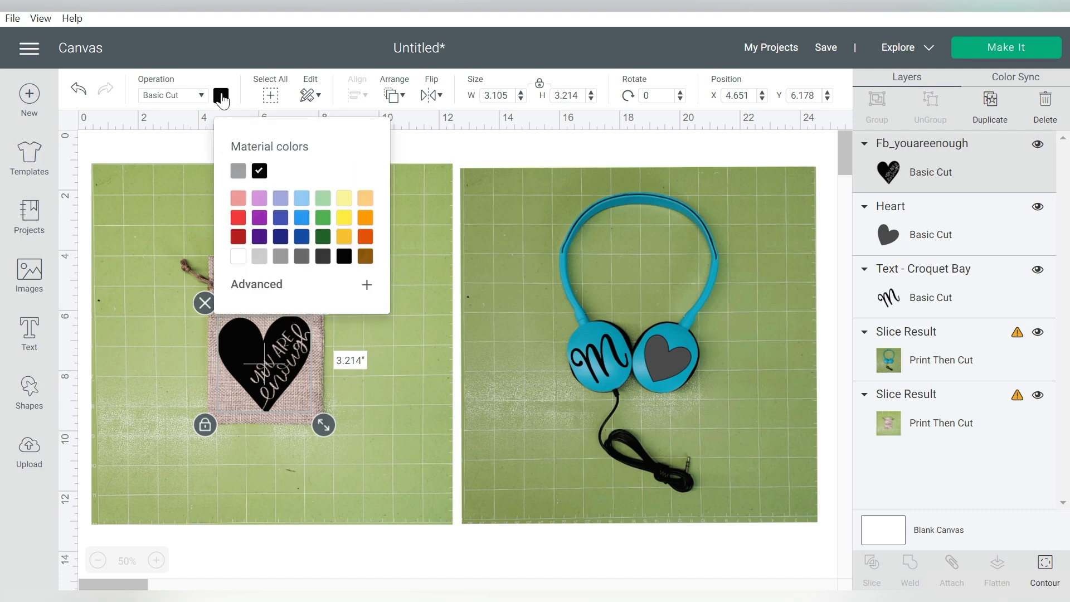
{"action": "left_click", "coordinate": [237, 236]}
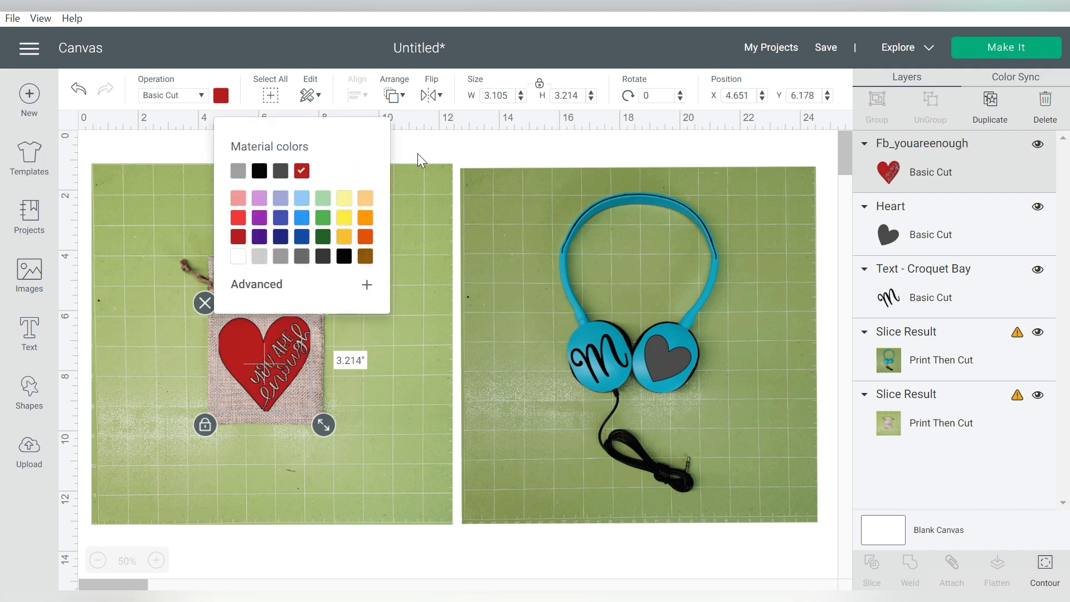
{"action": "left_click", "coordinate": [419, 151]}
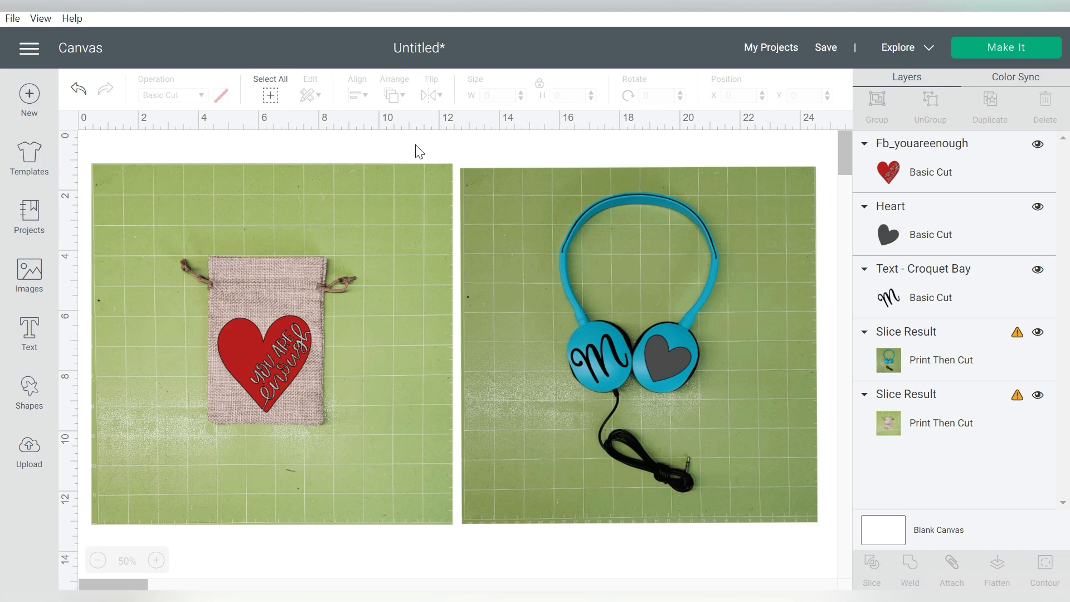